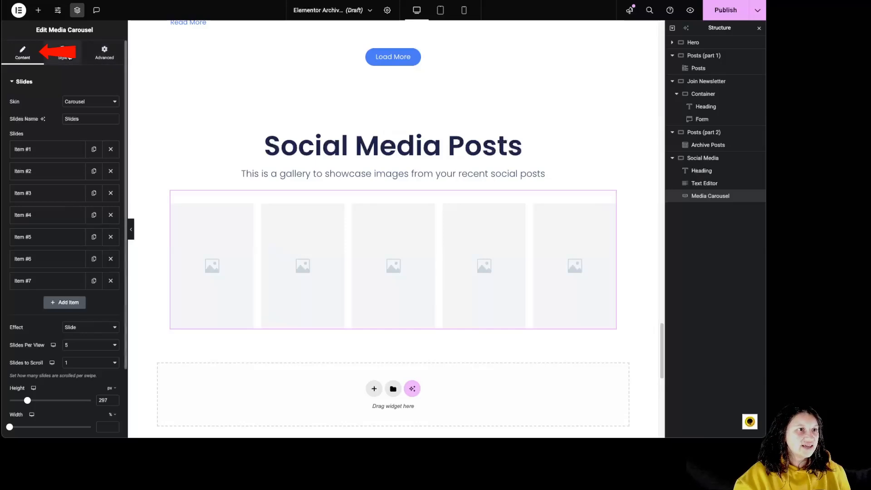
Change the media carousel's skin to Slideshow in its content settings
{"action": "left_click", "coordinate": [115, 53]}
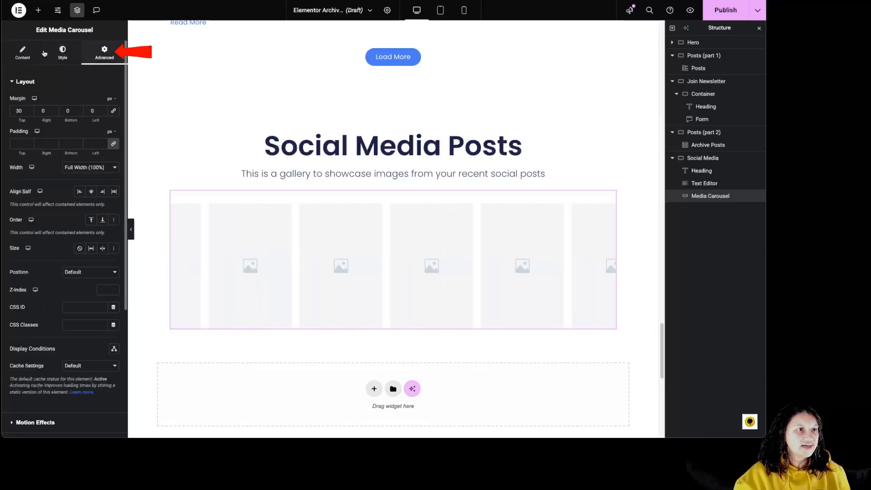
{"action": "left_click", "coordinate": [22, 54]}
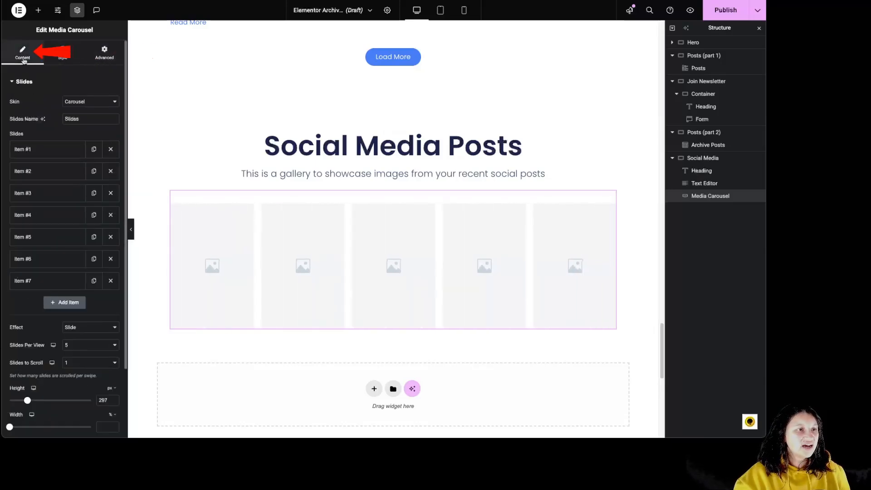
{"action": "left_click", "coordinate": [86, 101]}
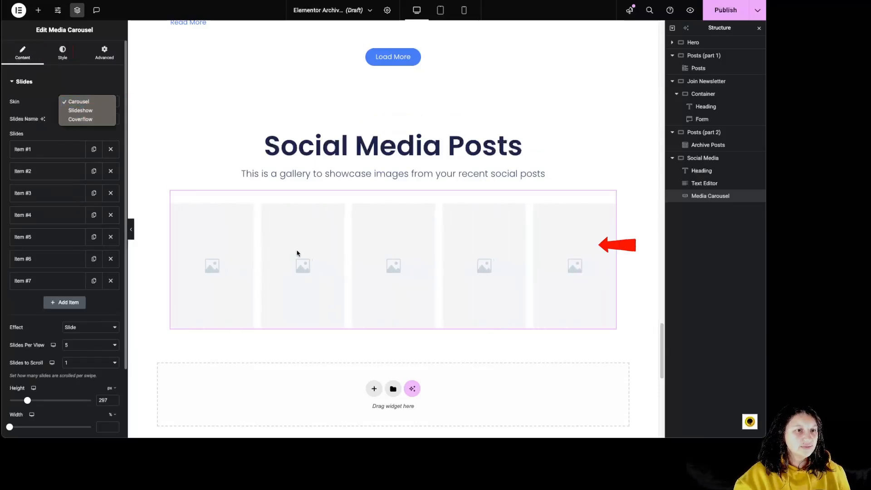
{"action": "left_click", "coordinate": [82, 111]}
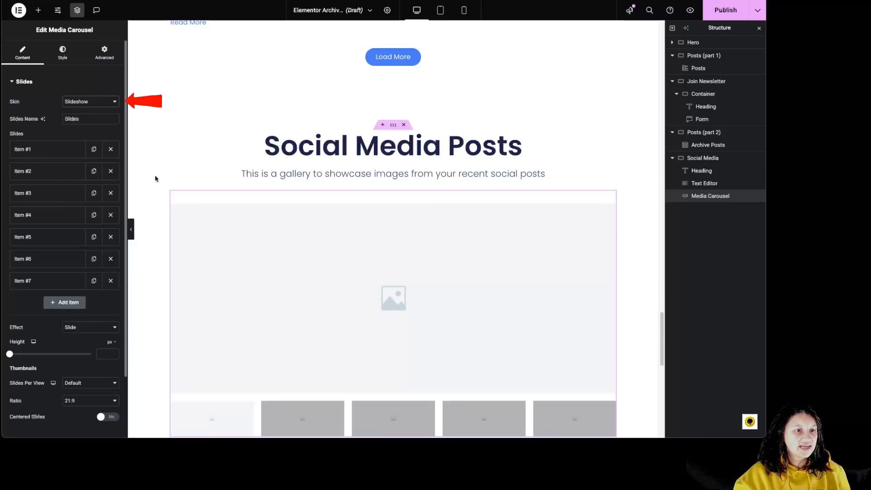
{"action": "scroll", "coordinate": [390, 302], "scroll_direction": "down", "scroll_amount": 1}
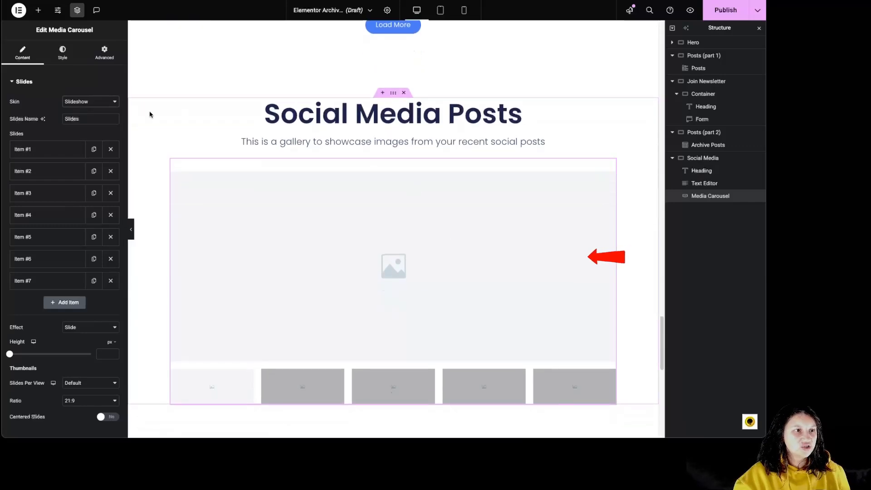
Try the Coverflow skin on the media carousel and switch back to Slideshow
{"action": "left_click", "coordinate": [91, 101]}
{"action": "left_click", "coordinate": [90, 113]}
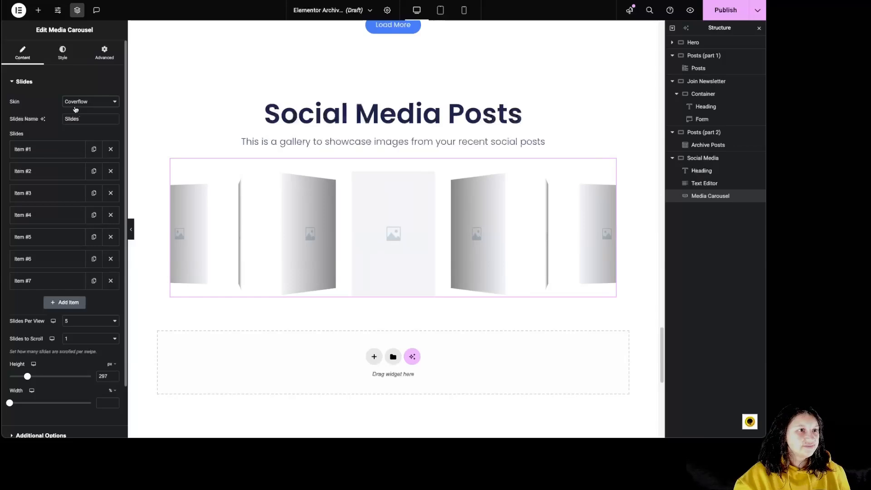
{"action": "left_click", "coordinate": [84, 102]}
{"action": "left_click", "coordinate": [85, 94]}
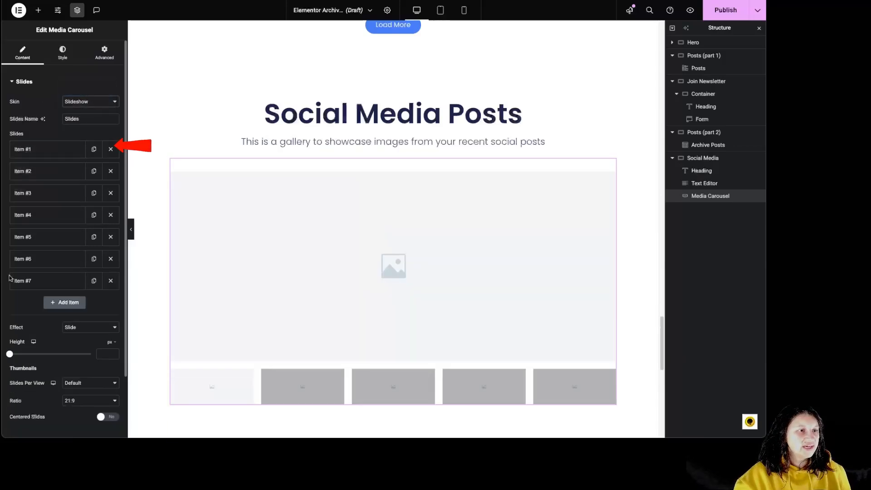
Set the image of slide Item #1 to 12.png, the portrait of the dog in a knitted sweater, from the media library
{"action": "left_click", "coordinate": [34, 149]}
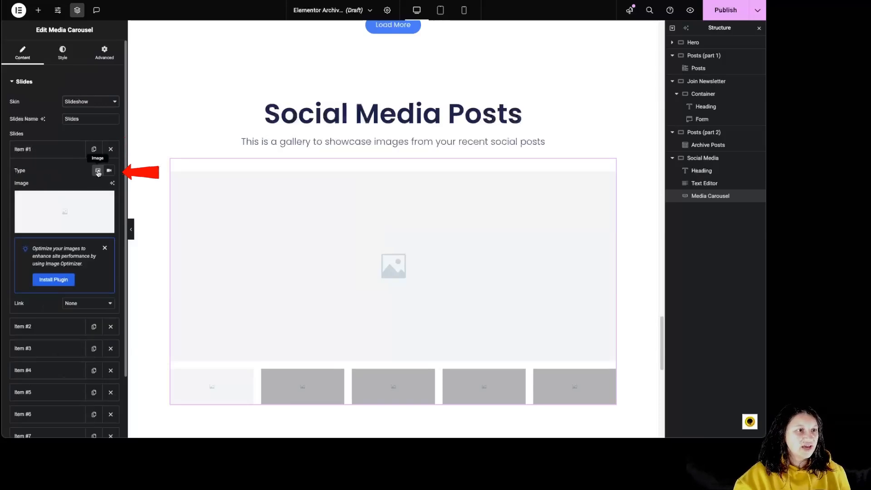
{"action": "mouse_move", "coordinate": [88, 206]}
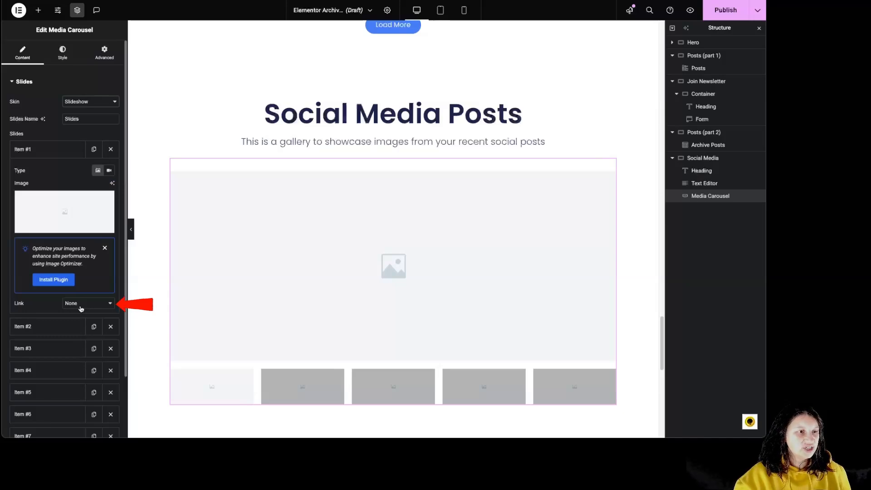
{"action": "left_click", "coordinate": [68, 202]}
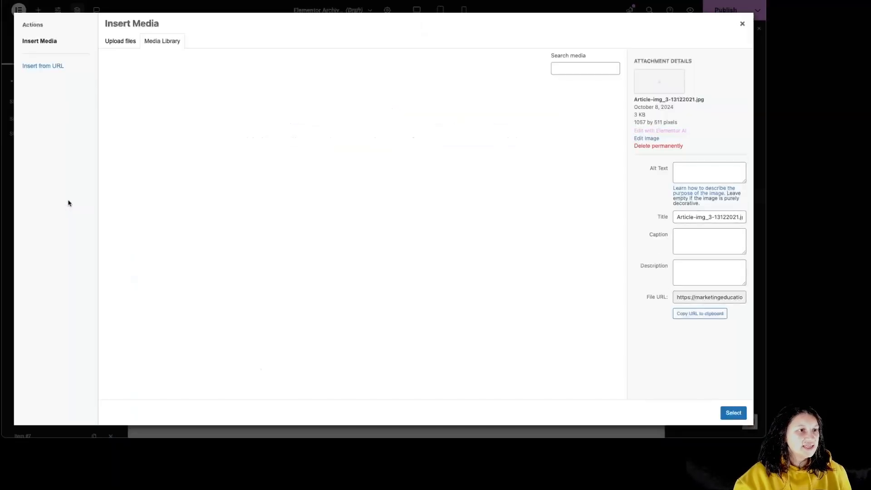
{"action": "left_click", "coordinate": [391, 181]}
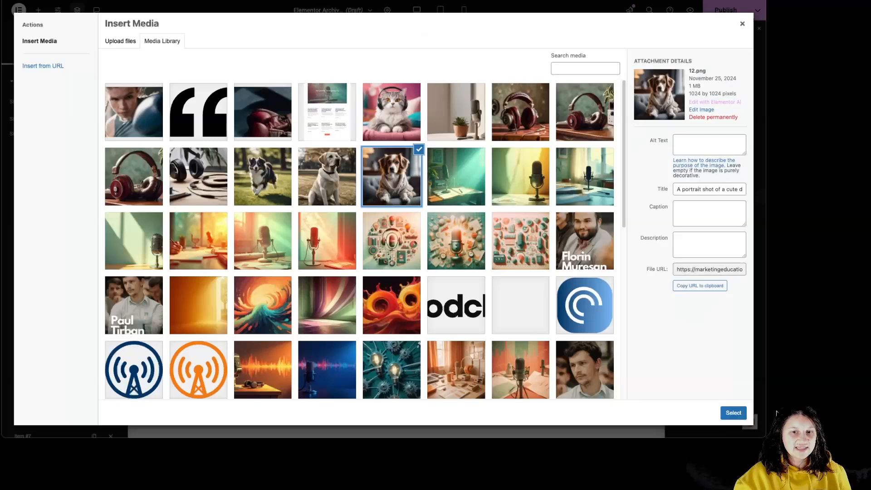
{"action": "left_click", "coordinate": [733, 412]}
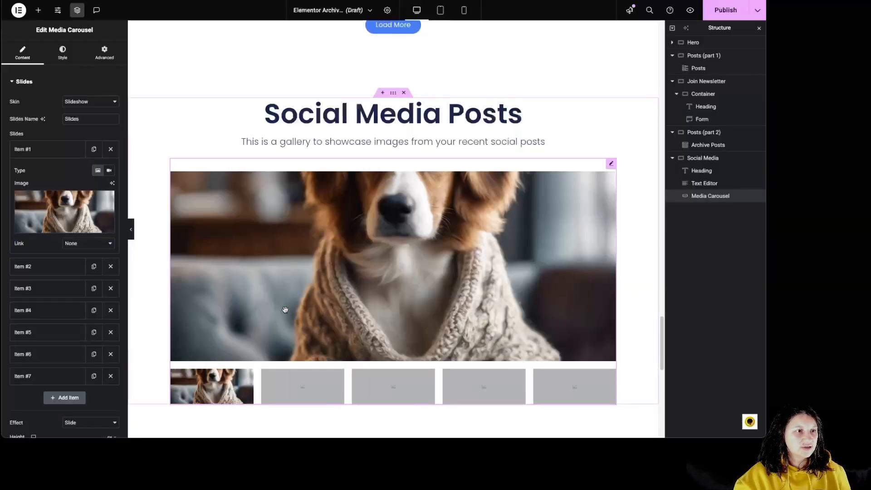
Set the image of slide Item #2 to the running black-and-white dog photo from the media library, and collapse the slide entries
{"action": "left_click", "coordinate": [37, 270]}
{"action": "left_click", "coordinate": [53, 240]}
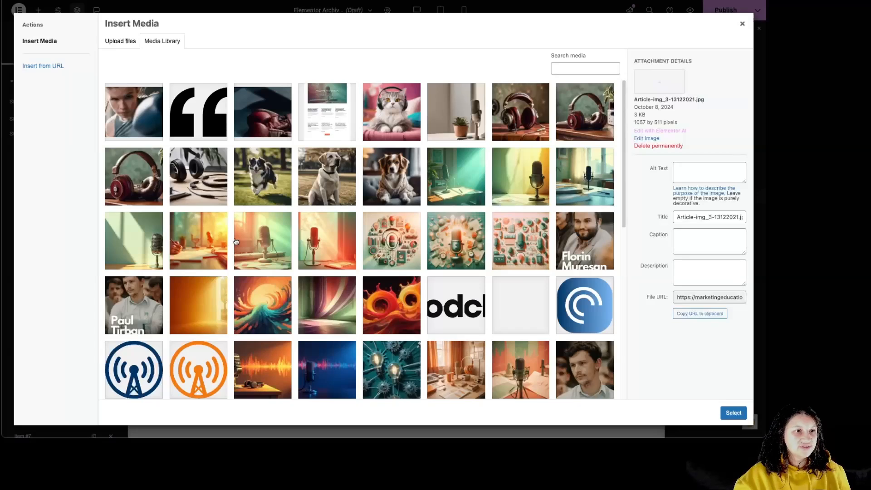
{"action": "left_click", "coordinate": [260, 185]}
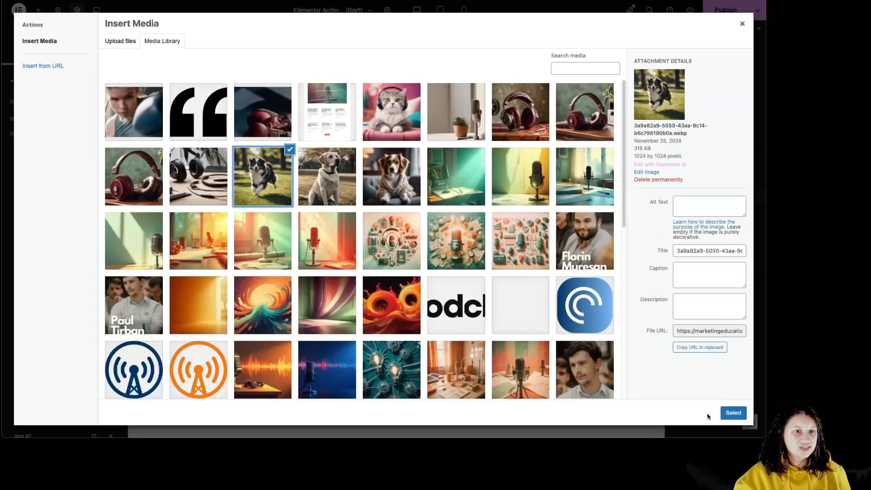
{"action": "left_click", "coordinate": [734, 413]}
{"action": "left_click", "coordinate": [28, 171]}
{"action": "left_click", "coordinate": [48, 283]}
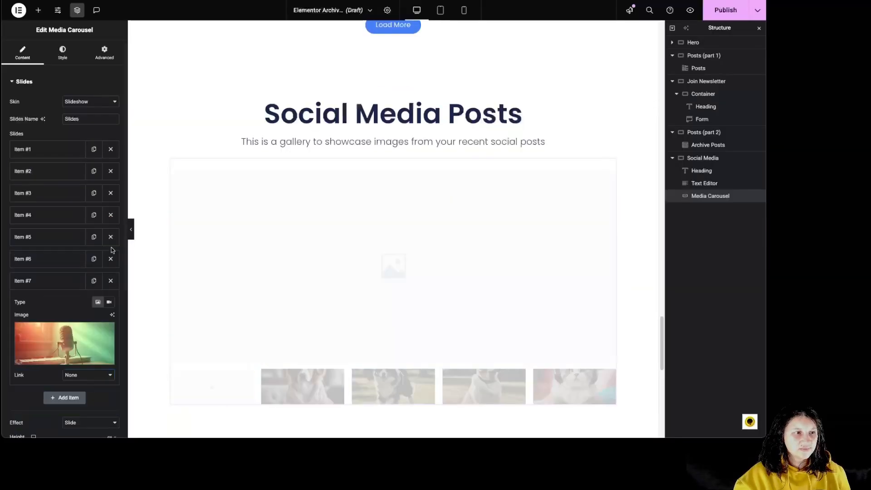
{"action": "left_click", "coordinate": [47, 285]}
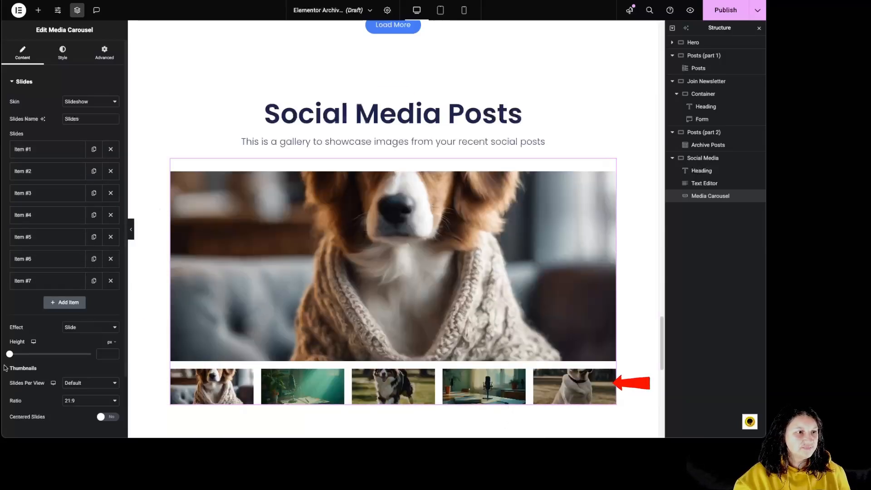
Try the Fade and Cube transition effects on the slideshow and return the effect to Slide
{"action": "left_click", "coordinate": [68, 333]}
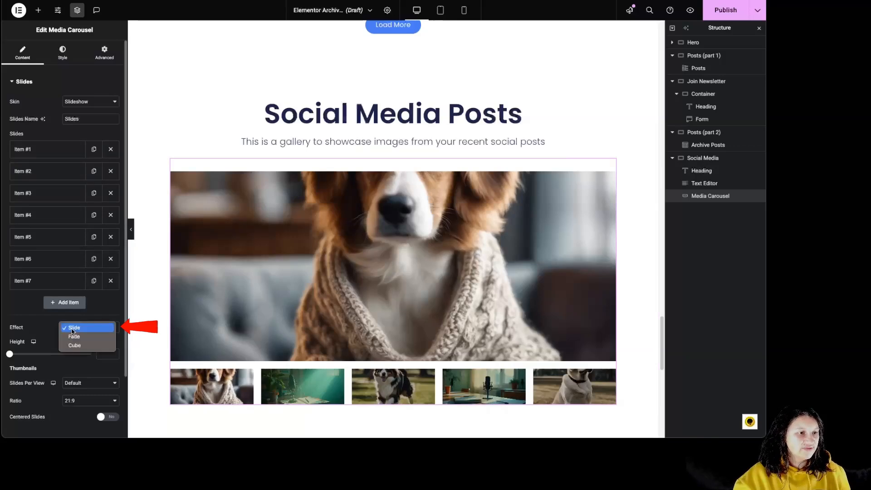
{"action": "left_click", "coordinate": [78, 336]}
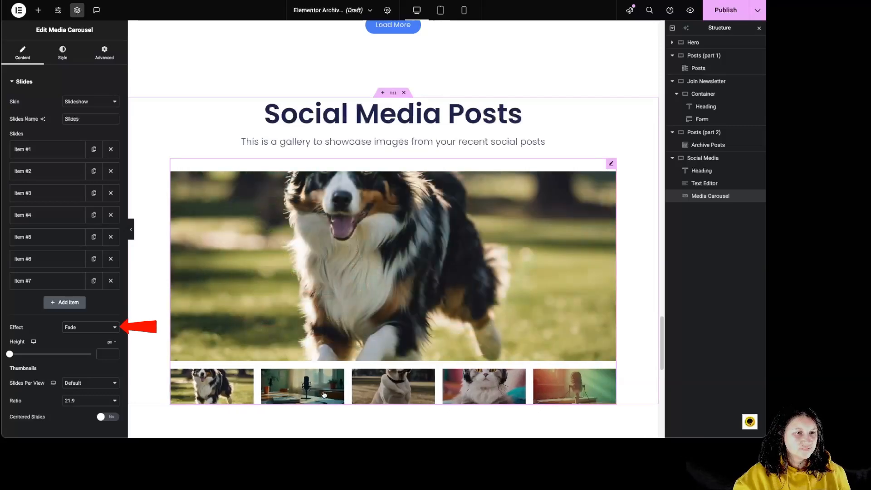
{"action": "left_click", "coordinate": [72, 330]}
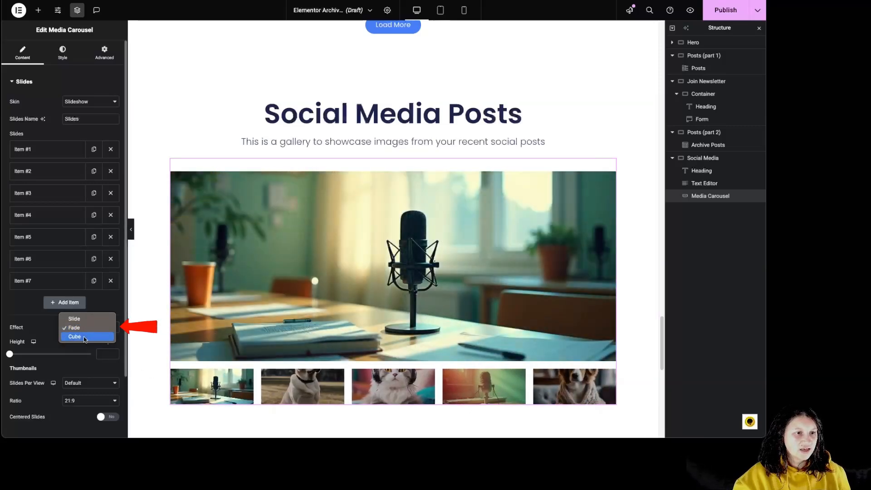
{"action": "left_click", "coordinate": [80, 336]}
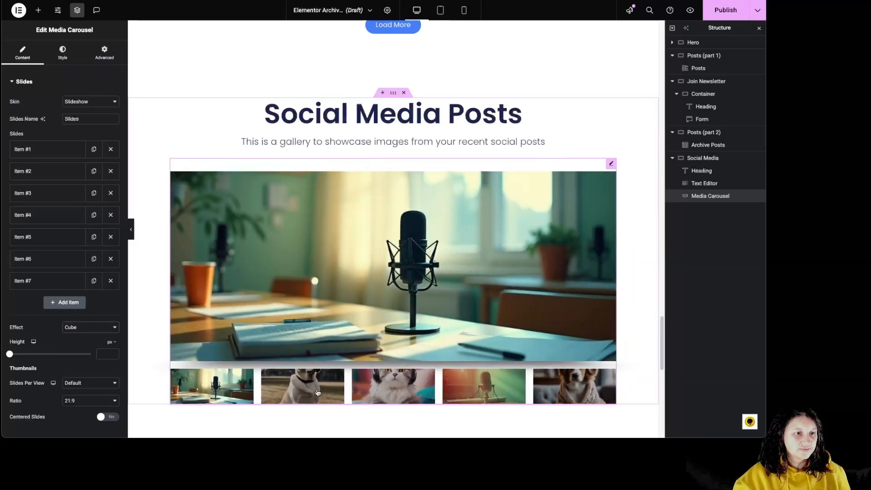
{"action": "left_click", "coordinate": [86, 309]}
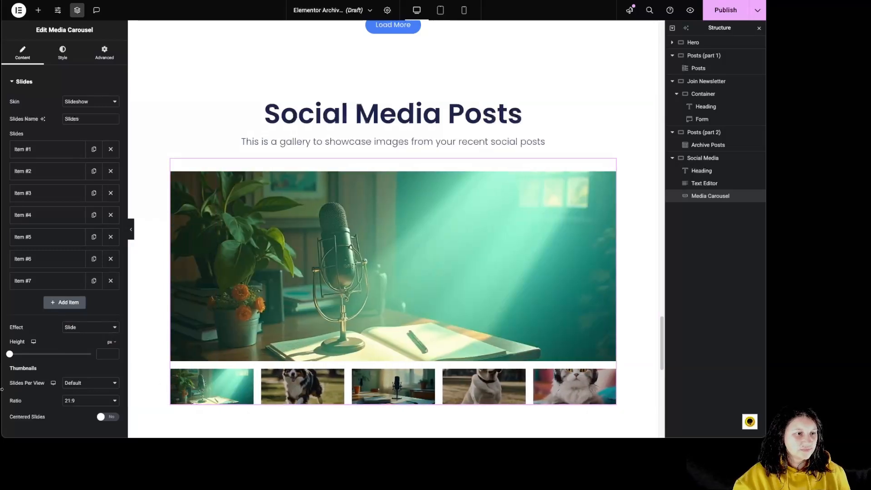
Set the slideshow height to 283 px and its thumbnails to 3 slides per view
{"action": "left_click_drag", "start_coordinate": [10, 355], "coordinate": [32, 355]}
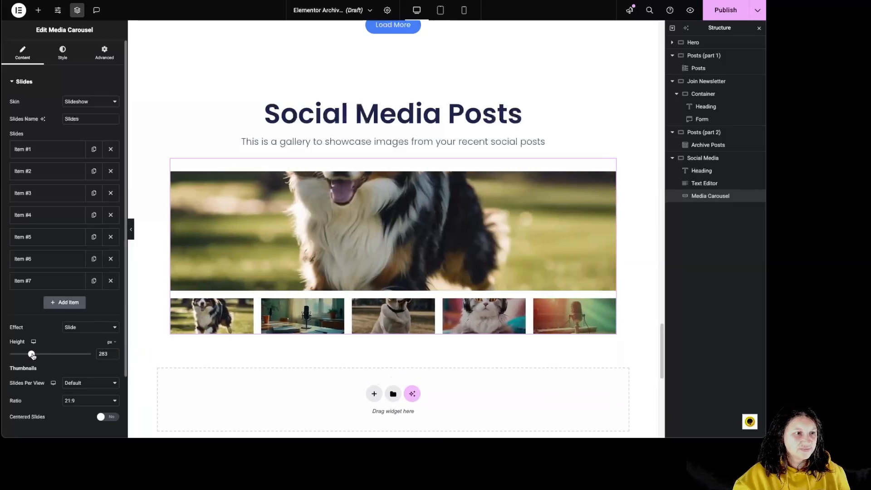
{"action": "scroll", "coordinate": [34, 391], "scroll_direction": "down", "scroll_amount": 1}
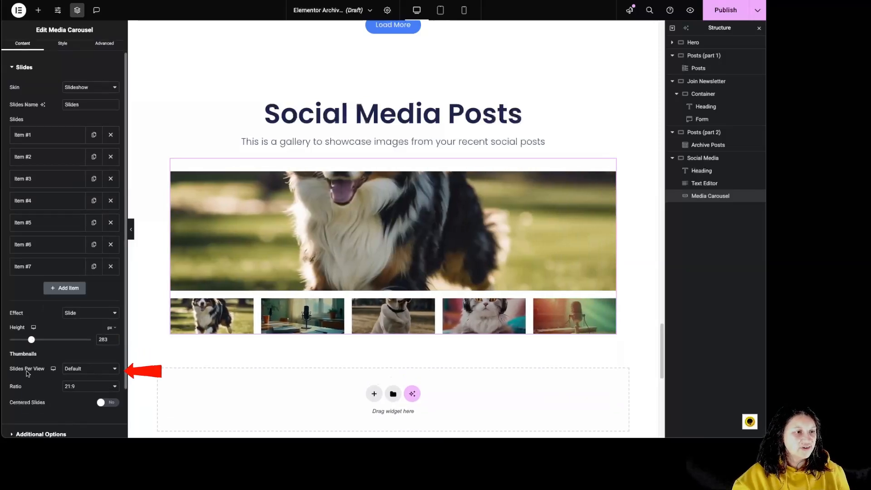
{"action": "left_click", "coordinate": [78, 369]}
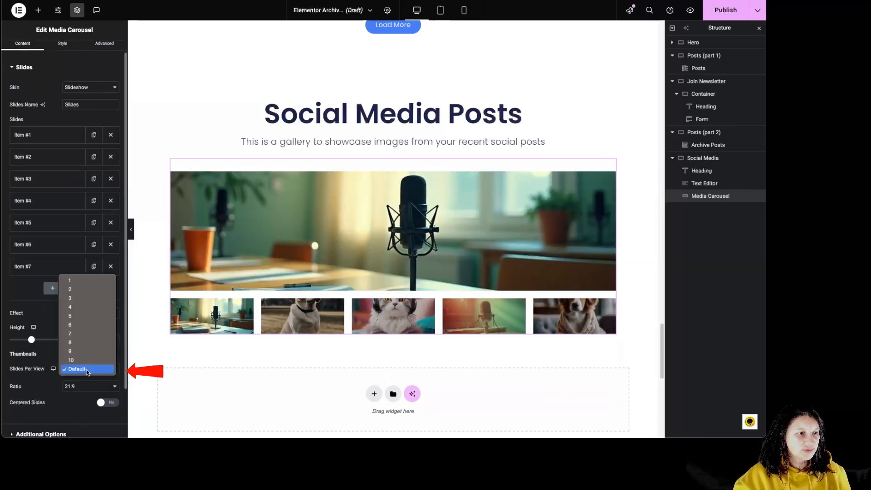
{"action": "left_click", "coordinate": [81, 298]}
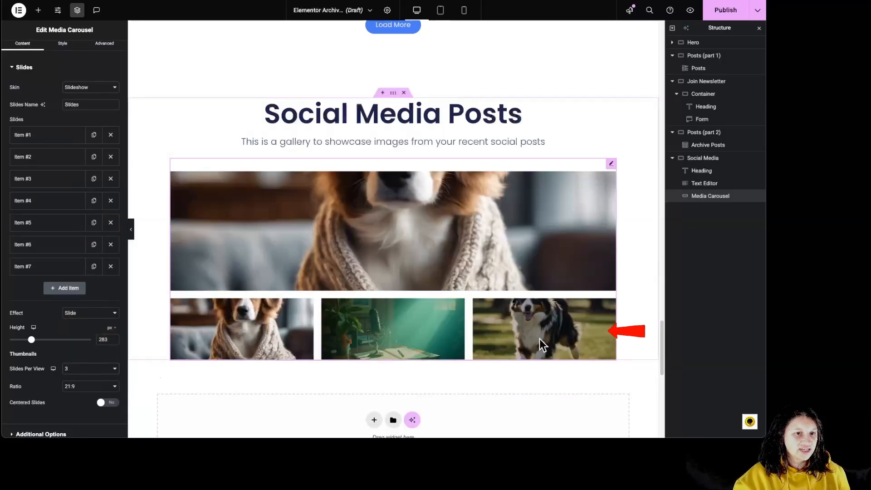
Try 6 thumbnail slides per view and settle on 4
{"action": "left_click", "coordinate": [82, 369]}
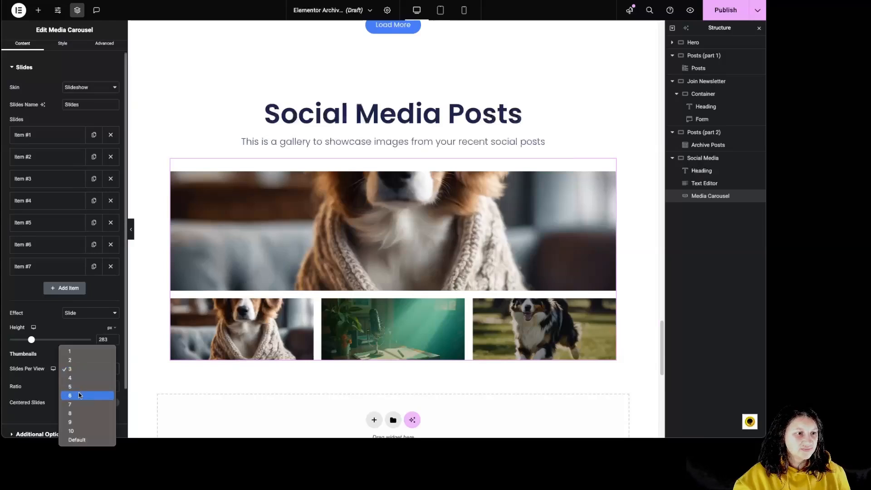
{"action": "left_click", "coordinate": [78, 393]}
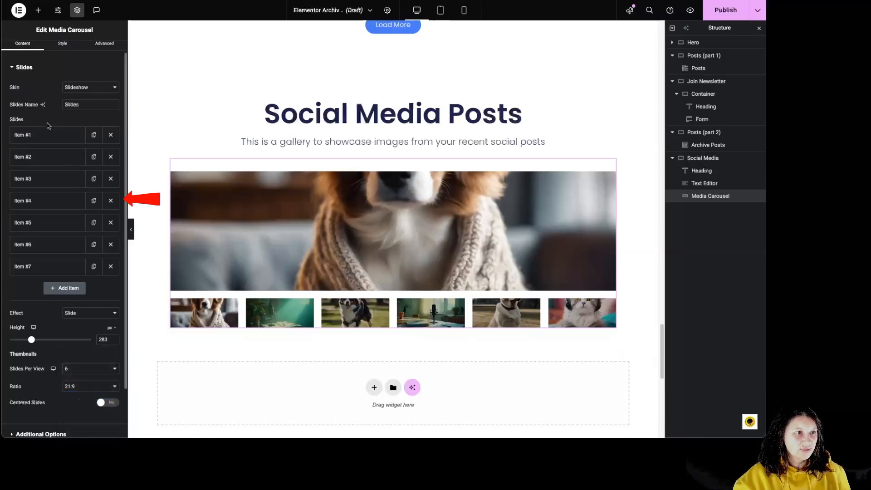
{"action": "left_click", "coordinate": [77, 372]}
{"action": "left_click", "coordinate": [81, 349]}
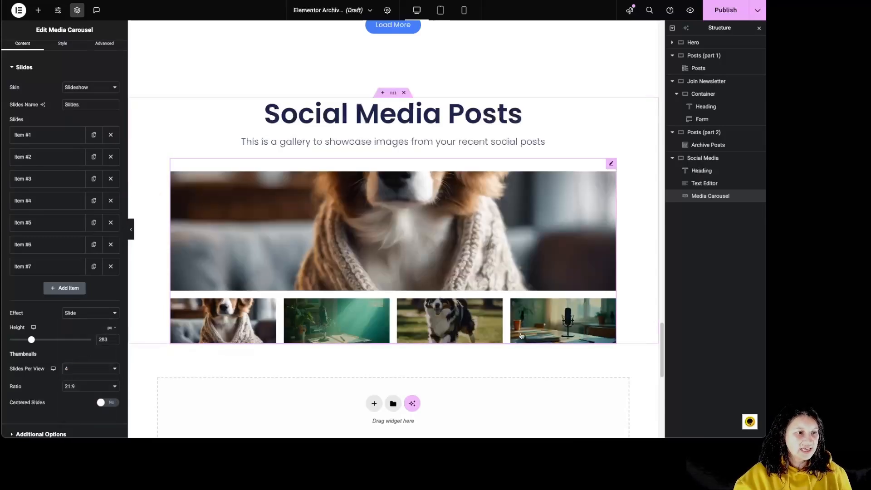
Try the 16:9, 4:3 and 1:1 thumbnail ratios and return the ratio to 21:9
{"action": "left_click", "coordinate": [84, 386]}
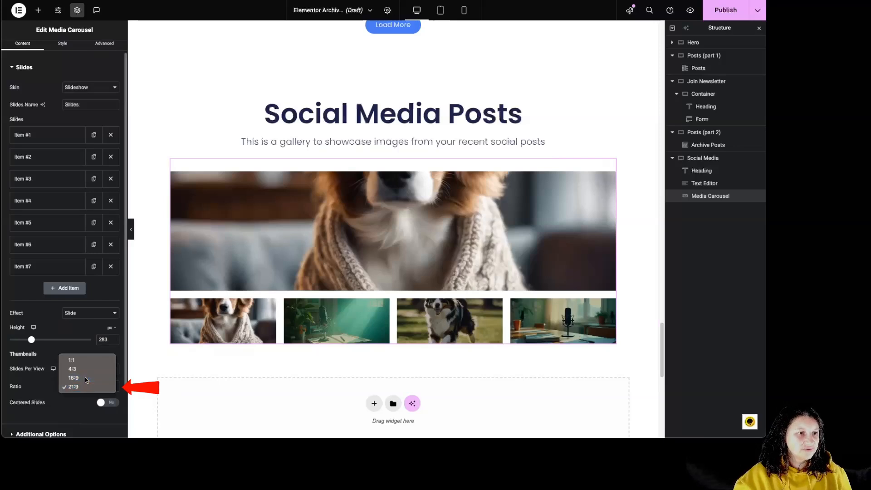
{"action": "left_click", "coordinate": [85, 377]}
{"action": "left_click", "coordinate": [75, 386]}
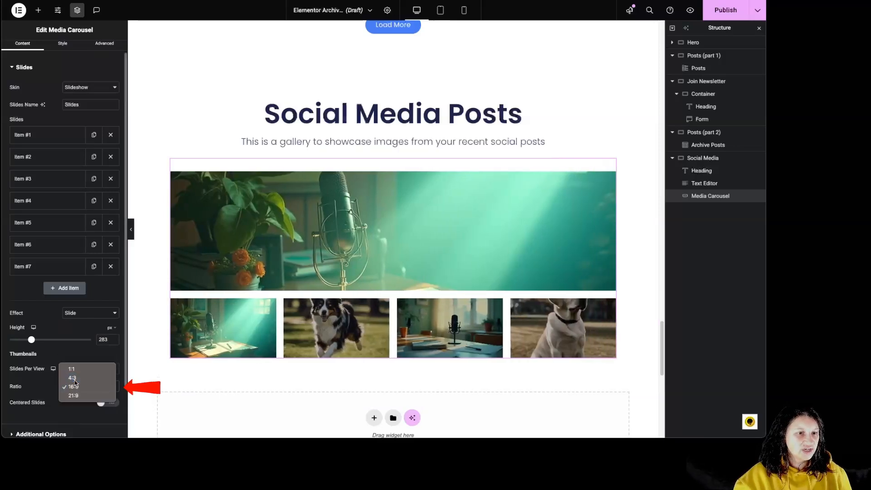
{"action": "left_click", "coordinate": [75, 380]}
{"action": "left_click", "coordinate": [75, 386]}
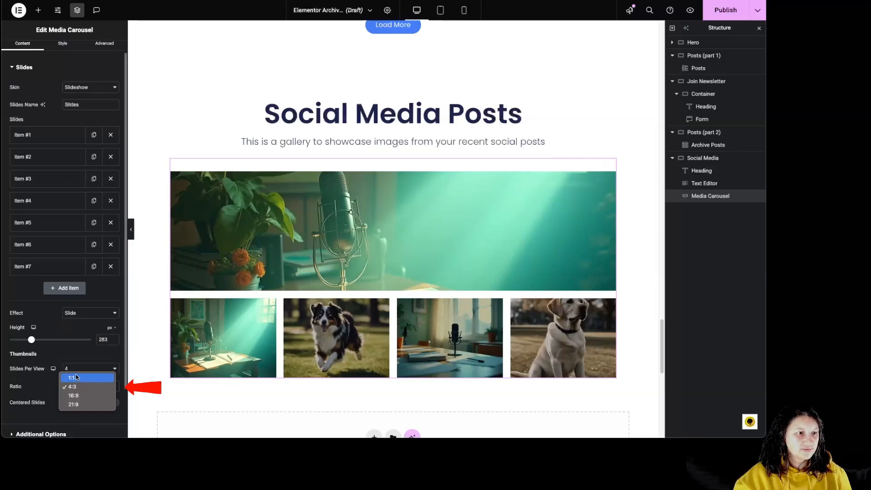
{"action": "left_click", "coordinate": [76, 378]}
{"action": "left_click", "coordinate": [77, 386]}
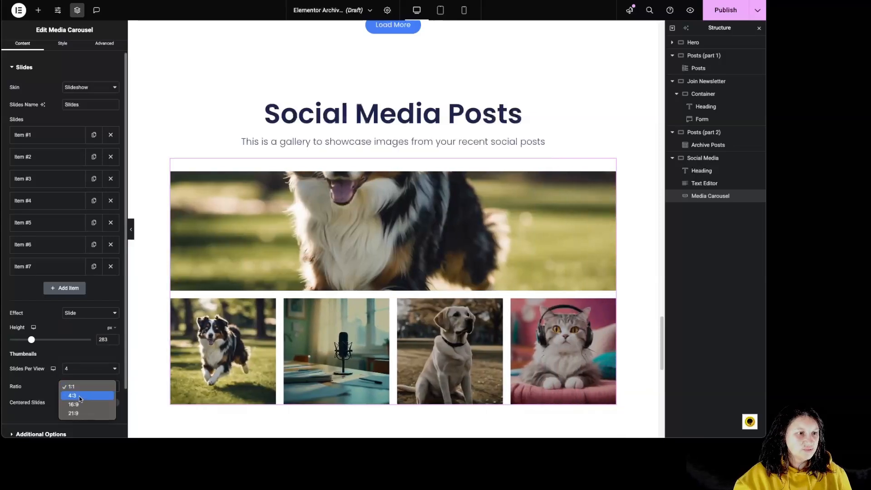
{"action": "left_click", "coordinate": [83, 412]}
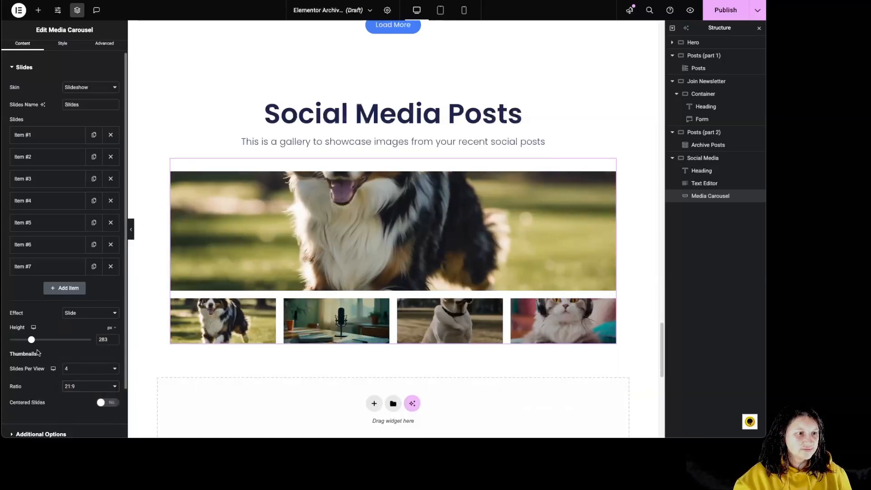
Set the slideshow height to 334 px and turn on centered slides for the thumbnails
{"action": "left_click_drag", "start_coordinate": [32, 341], "coordinate": [36, 341]}
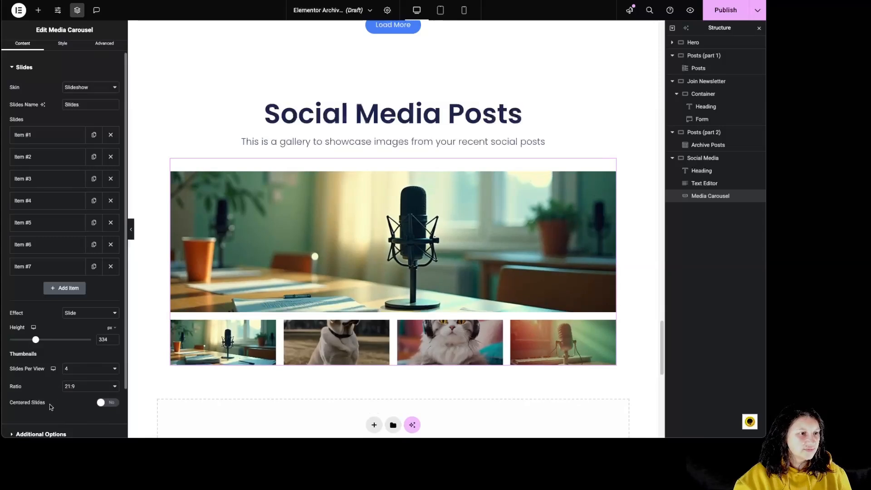
{"action": "scroll", "coordinate": [33, 413], "scroll_direction": "down", "scroll_amount": 2}
{"action": "left_click", "coordinate": [111, 346]}
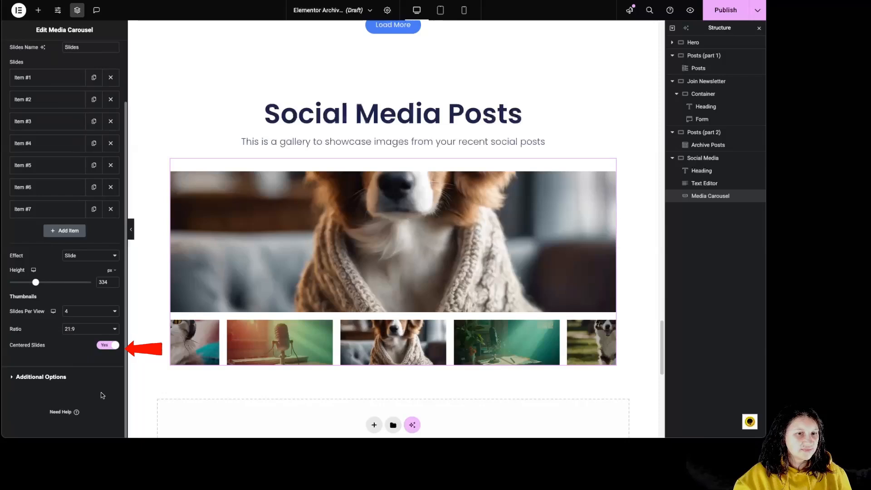
Try showing the carousel's navigation arrows and hide them again
{"action": "left_click", "coordinate": [42, 381]}
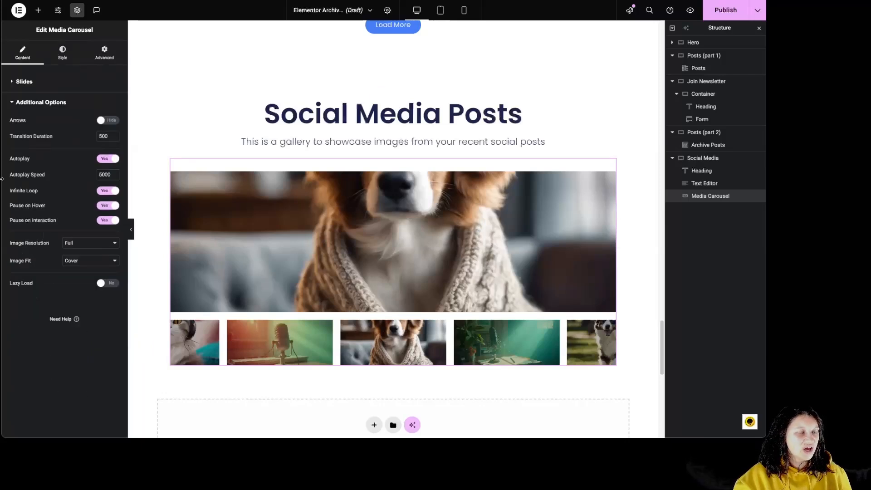
{"action": "left_click", "coordinate": [108, 120]}
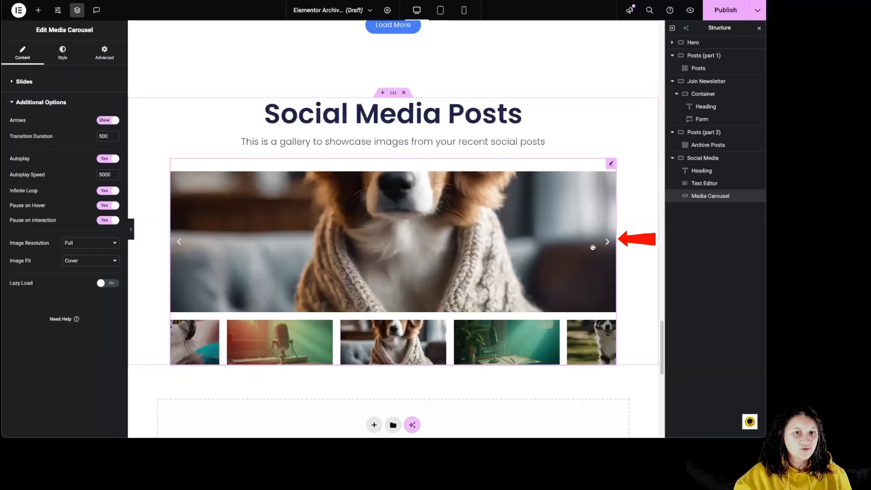
{"action": "left_click", "coordinate": [107, 121]}
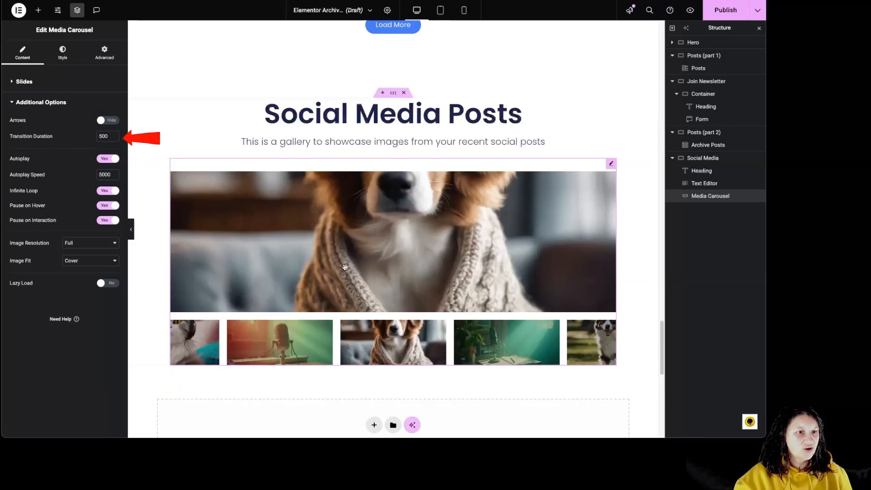
Preview the slide transitions by switching between several thumbnails of the carousel
{"action": "left_click", "coordinate": [267, 346]}
{"action": "left_click", "coordinate": [502, 358]}
{"action": "left_click", "coordinate": [281, 346]}
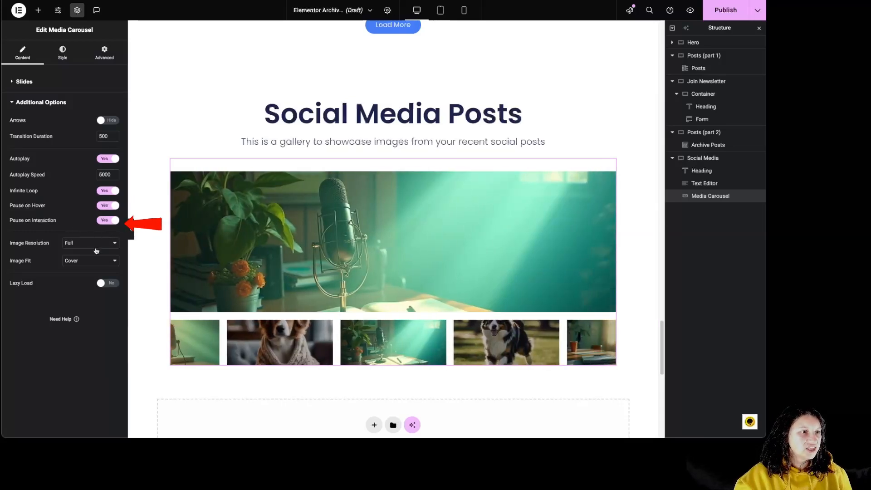
Keep the image resolution at Full, try the Contain and Auto image fits and return the fit to Cover
{"action": "left_click", "coordinate": [67, 245]}
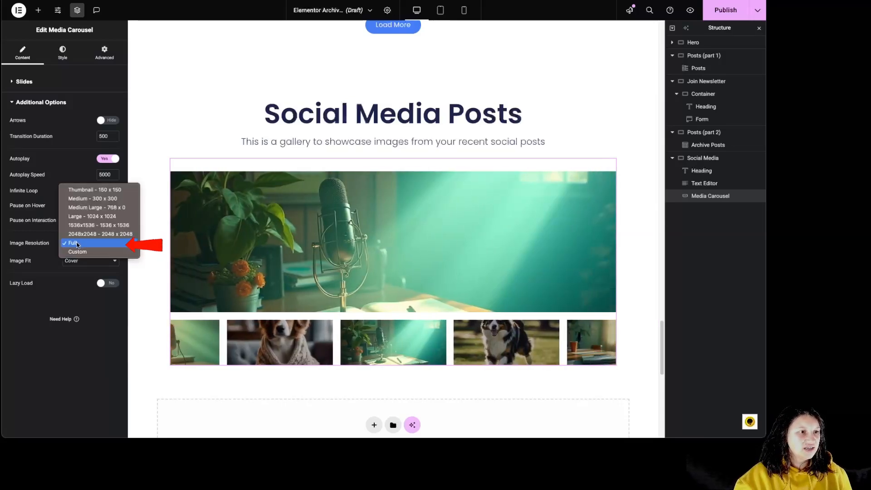
{"action": "left_click", "coordinate": [83, 245]}
{"action": "left_click", "coordinate": [93, 260]}
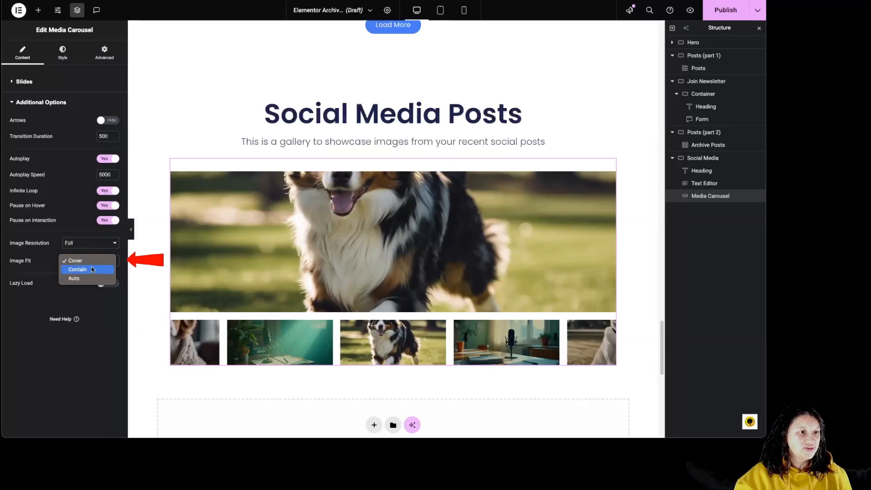
{"action": "left_click", "coordinate": [83, 270]}
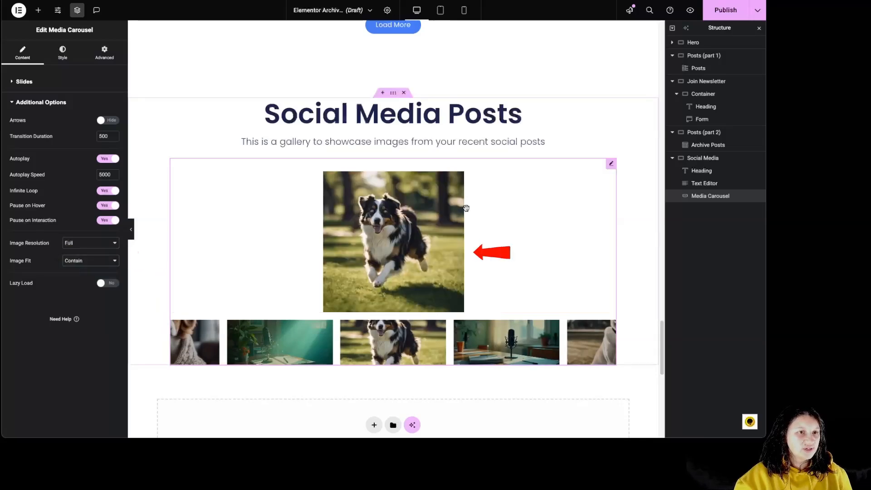
{"action": "left_click", "coordinate": [88, 261]}
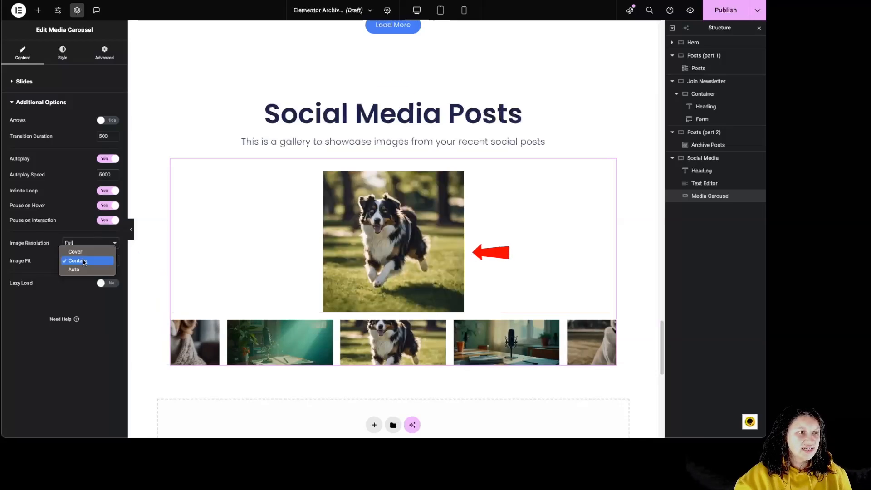
{"action": "left_click", "coordinate": [84, 271]}
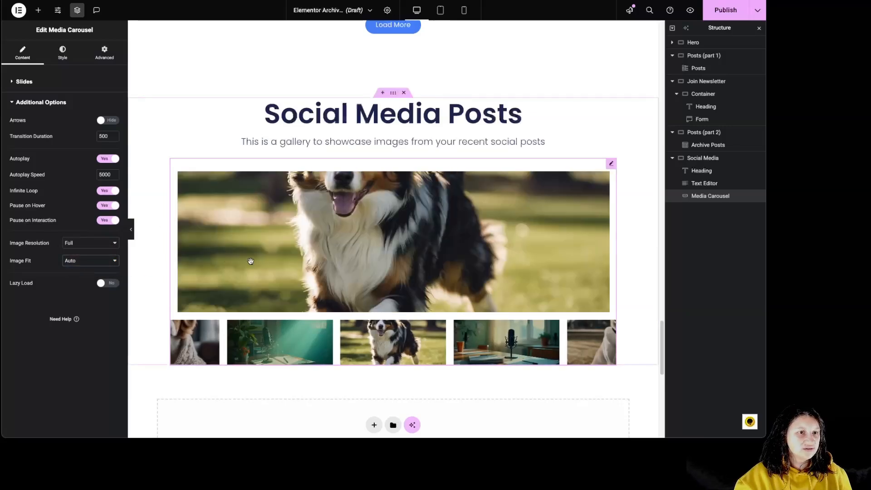
{"action": "left_click", "coordinate": [83, 261]}
{"action": "left_click", "coordinate": [80, 242]}
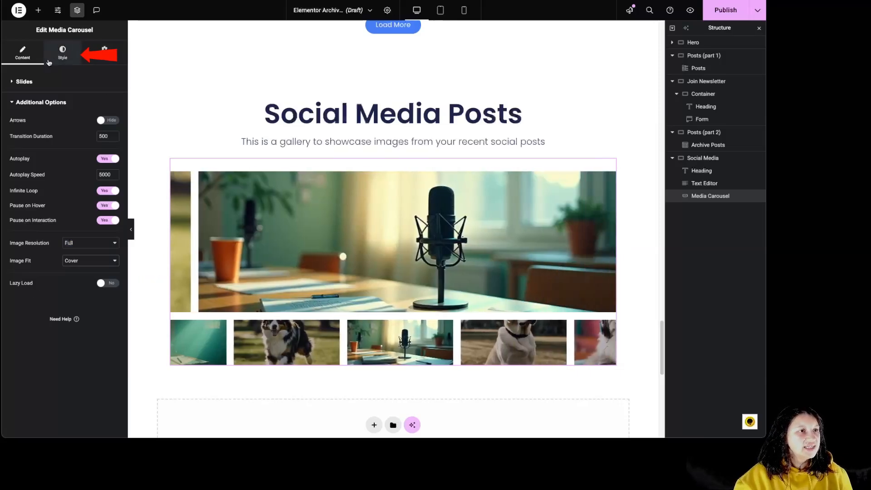
Set the space between the carousel's slides to 16
{"action": "left_click", "coordinate": [65, 53]}
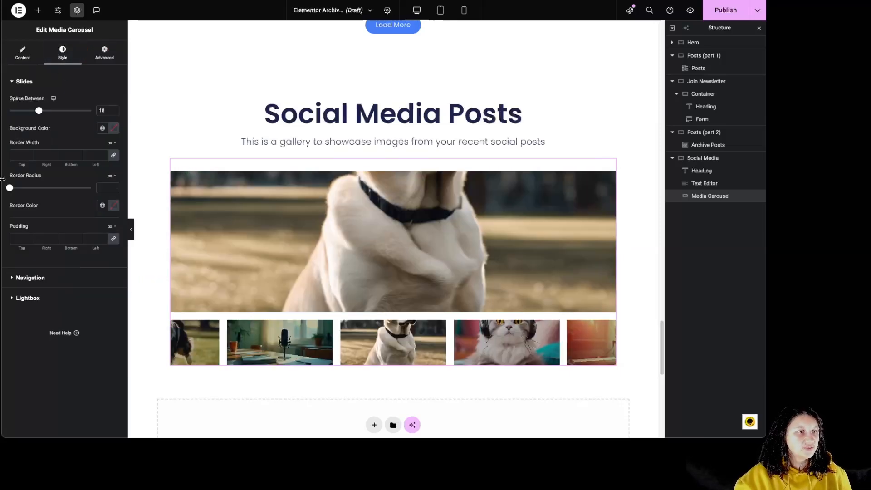
{"action": "left_click_drag", "start_coordinate": [38, 111], "coordinate": [33, 111]}
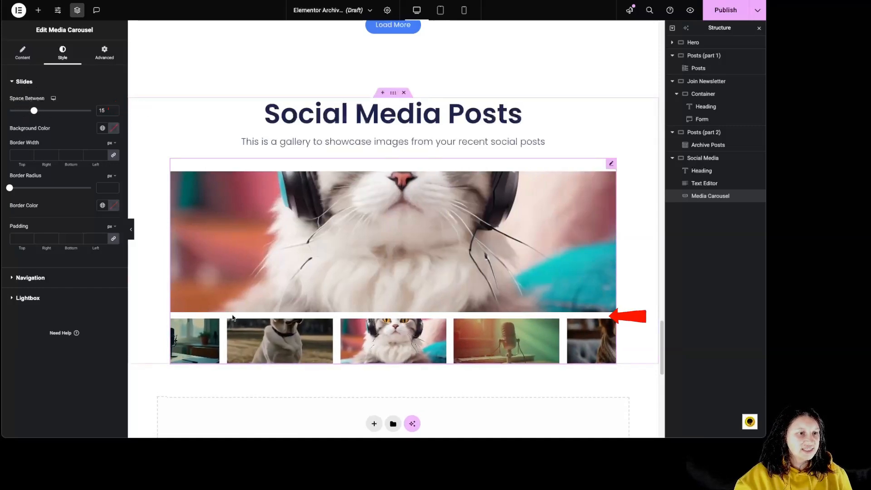
{"action": "left_click_drag", "start_coordinate": [33, 116], "coordinate": [34, 118]}
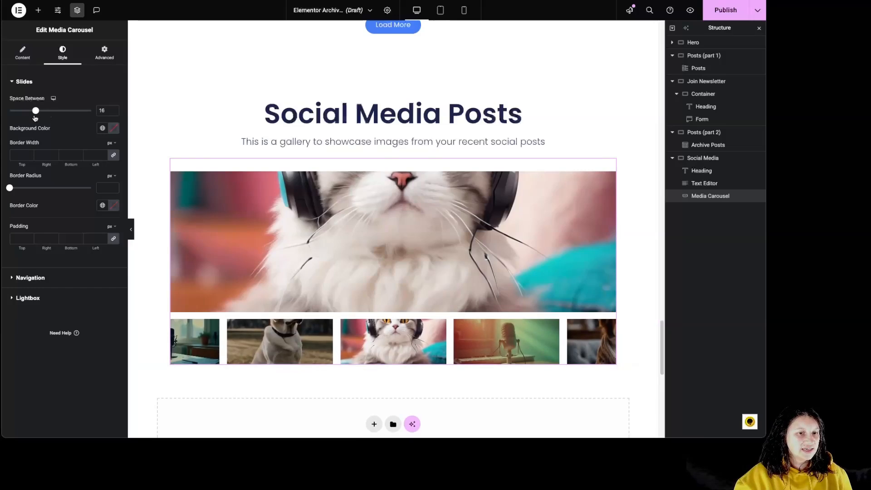
Set the slides' background colour to dark red (#610202)
{"action": "left_click", "coordinate": [114, 128]}
{"action": "left_click", "coordinate": [158, 192]}
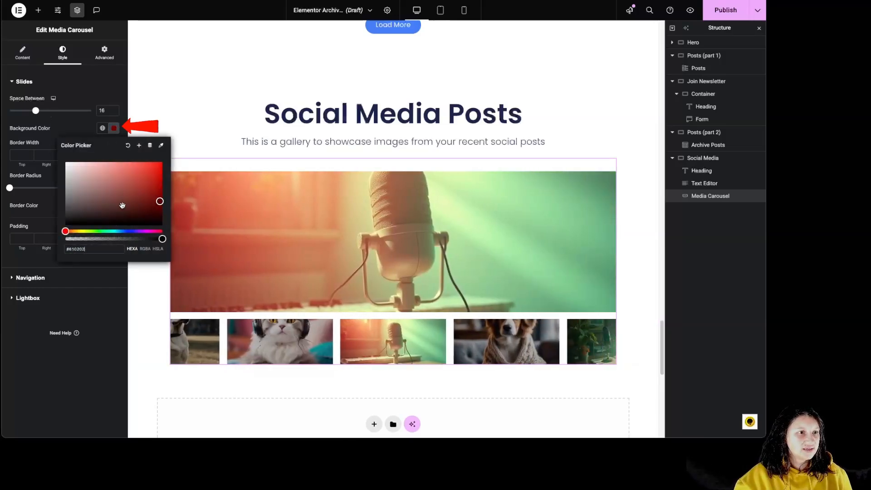
{"action": "left_click", "coordinate": [75, 136]}
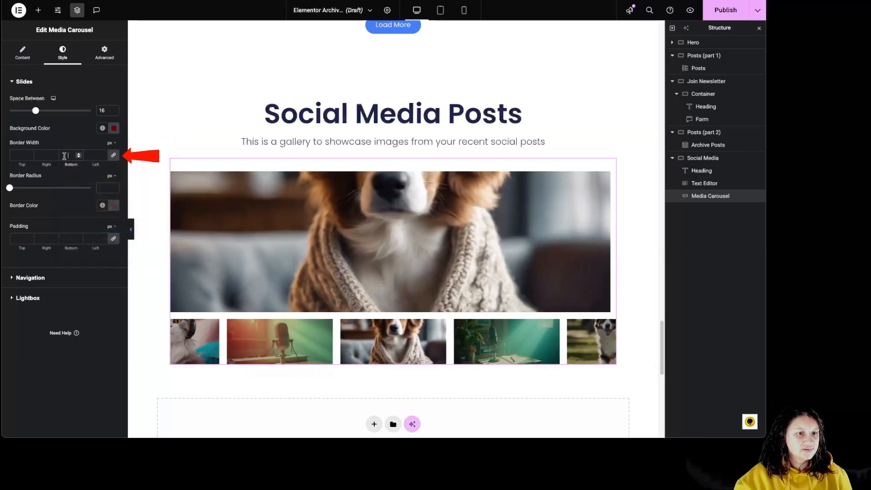
Give the slides a 3 px border on all sides with a radius of 0 and the red colour #AD1212
{"action": "type", "text": "3"}
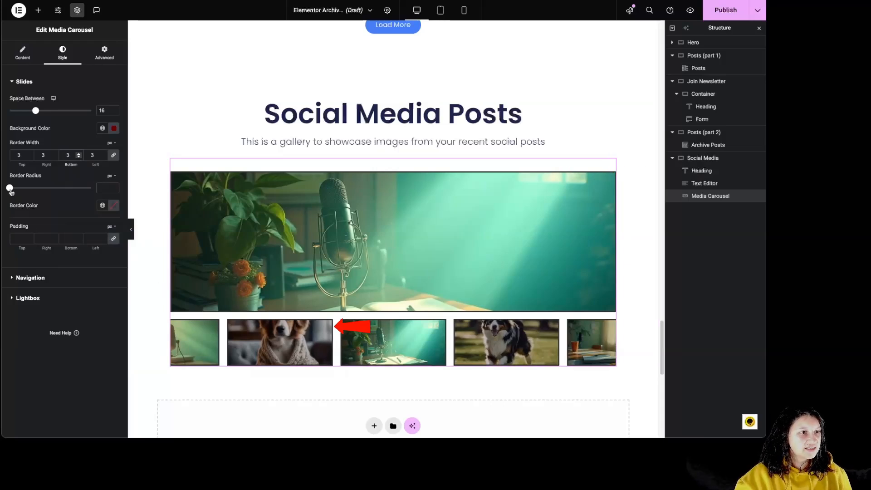
{"action": "mouse_move", "coordinate": [10, 187]}
{"action": "left_mouse_down"}
{"action": "mouse_move", "coordinate": [93, 186]}
{"action": "mouse_move", "coordinate": [2, 189]}
{"action": "left_mouse_up"}
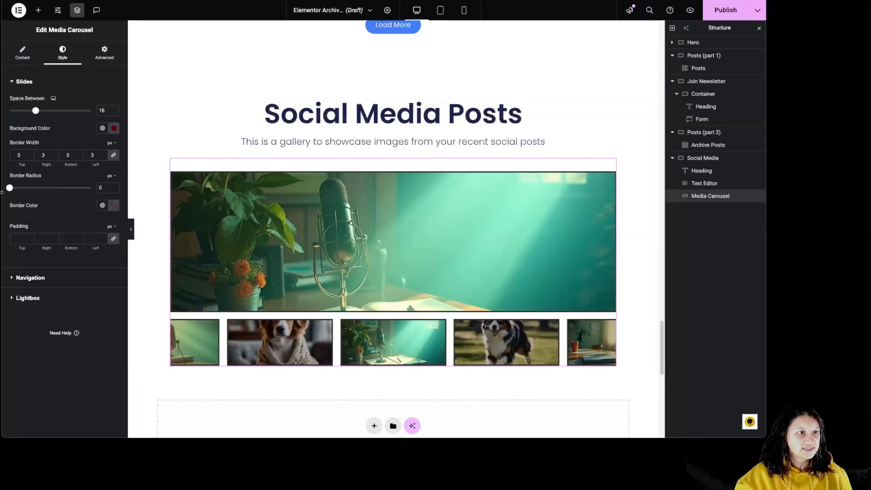
{"action": "left_click", "coordinate": [114, 206]}
{"action": "left_click", "coordinate": [130, 258]}
{"action": "left_click", "coordinate": [151, 259]}
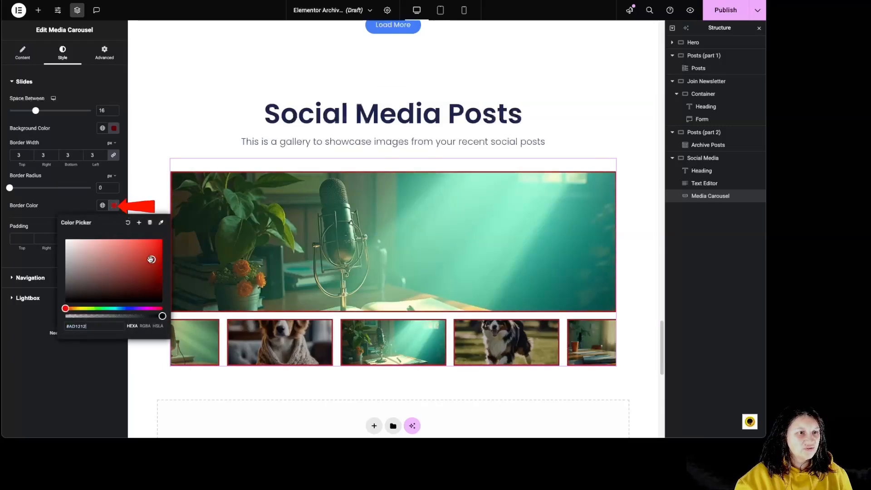
Set the slides' border width to 0 px on all sides
{"action": "double_click", "coordinate": [92, 155]}
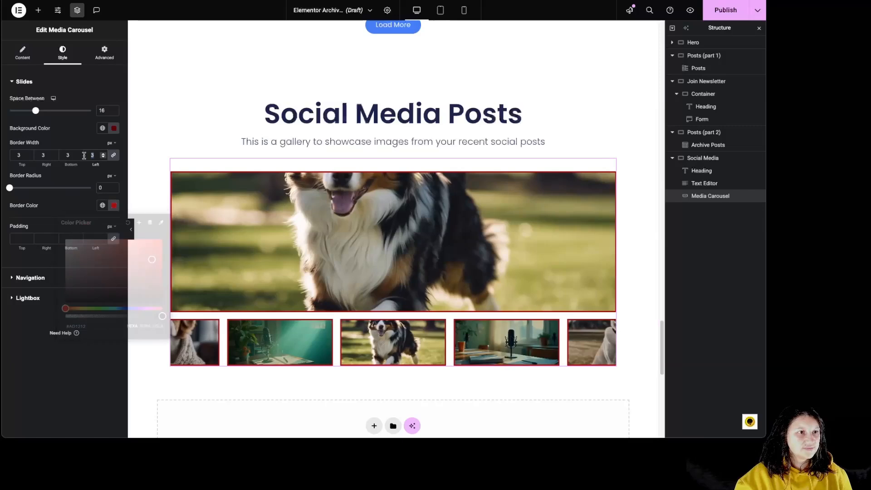
{"action": "type", "text": "0"}
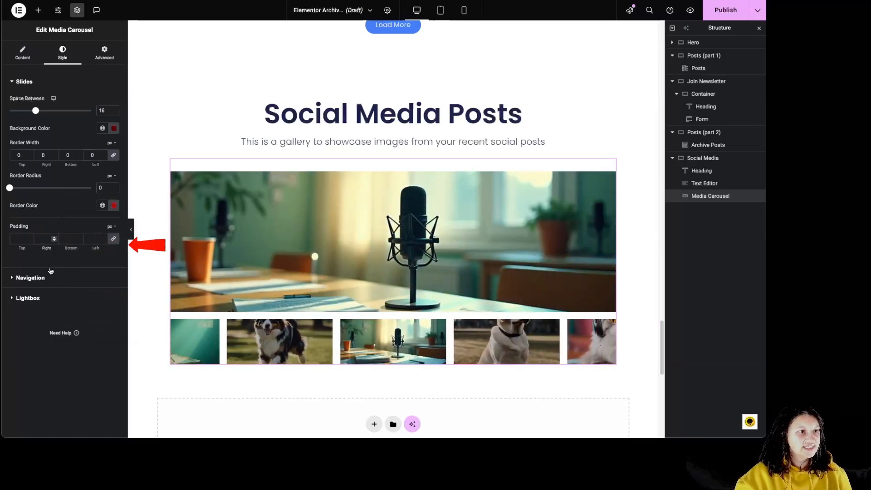
Show the carousel's navigation arrows so that they can be styled
{"action": "left_click", "coordinate": [31, 278]}
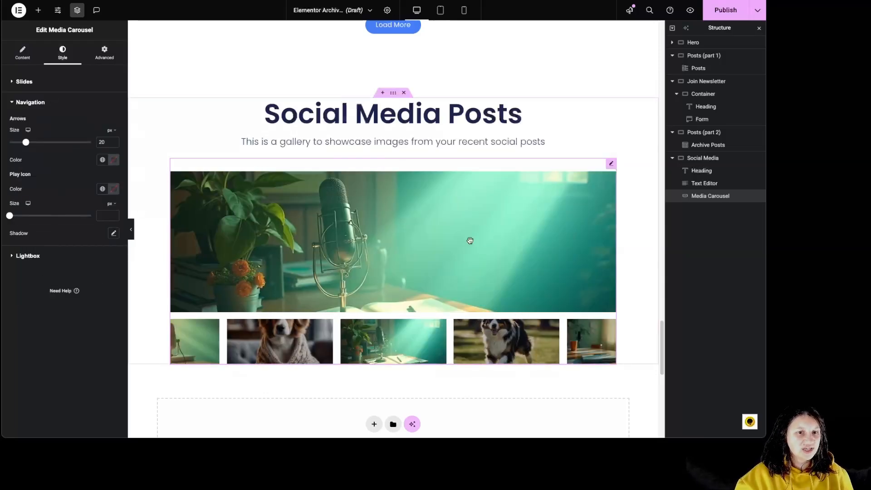
{"action": "left_click", "coordinate": [23, 53]}
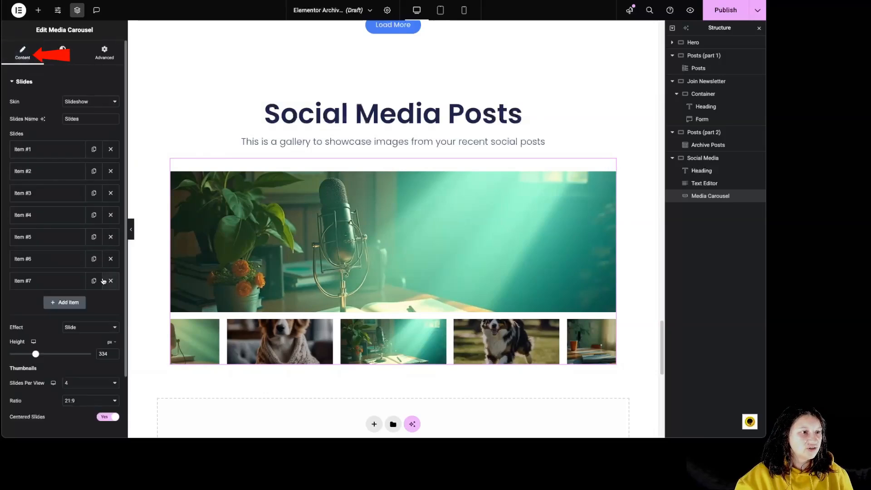
{"action": "scroll", "coordinate": [103, 270], "scroll_direction": "down", "scroll_amount": 3}
{"action": "left_click", "coordinate": [45, 375]}
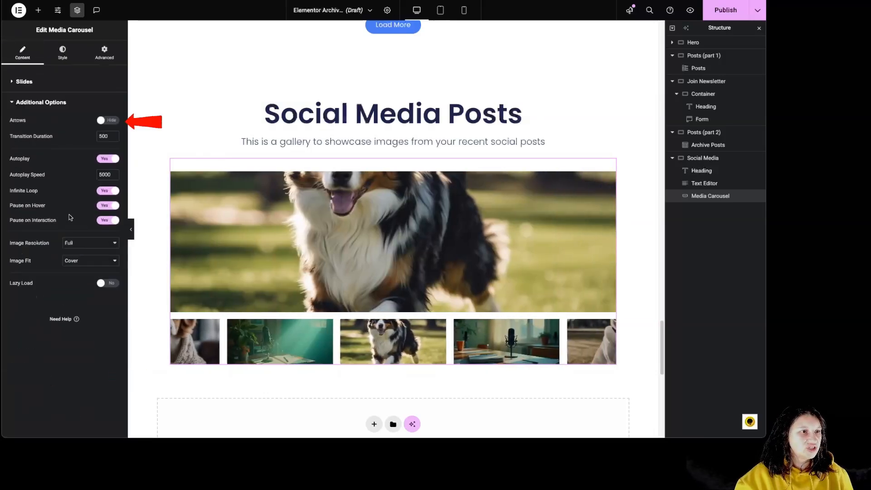
{"action": "left_click", "coordinate": [104, 124]}
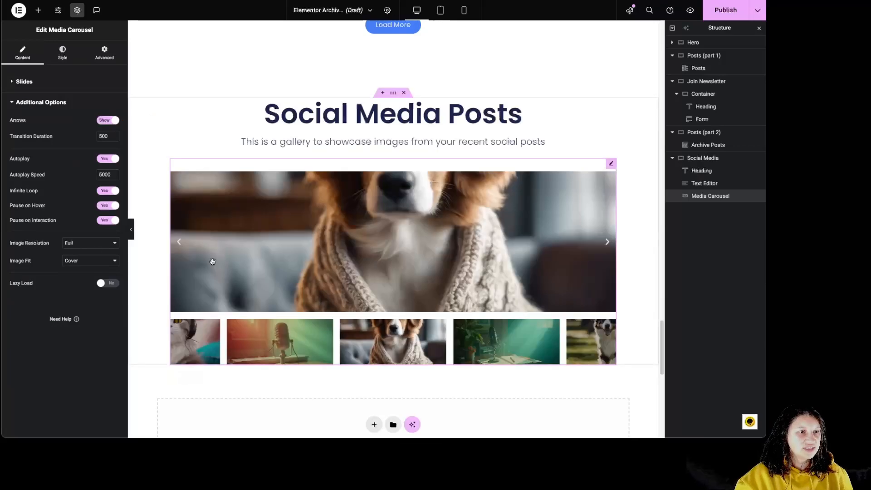
Set the navigation arrows' size to 31 px and their colour to light red
{"action": "left_click", "coordinate": [32, 89]}
{"action": "left_click", "coordinate": [63, 52]}
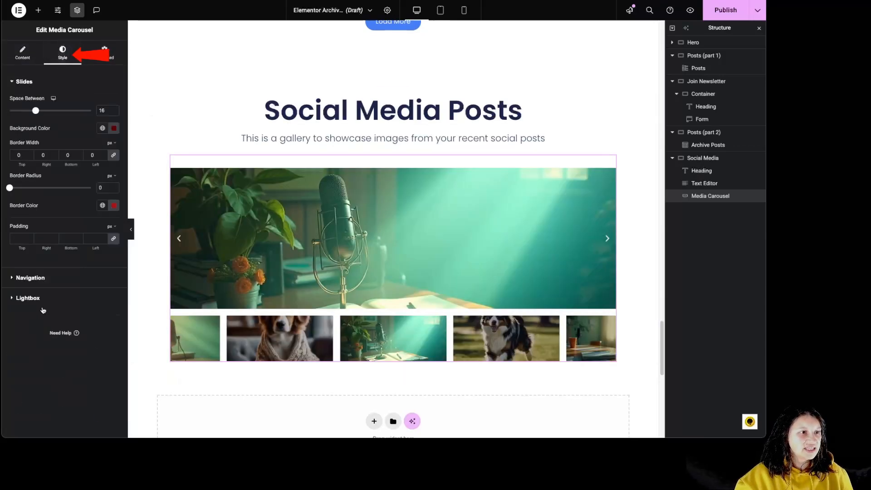
{"action": "left_click", "coordinate": [39, 280]}
{"action": "mouse_move", "coordinate": [35, 144]}
{"action": "left_mouse_down"}
{"action": "mouse_move", "coordinate": [60, 143]}
{"action": "mouse_move", "coordinate": [30, 147]}
{"action": "mouse_move", "coordinate": [39, 146]}
{"action": "left_mouse_up"}
{"action": "left_click", "coordinate": [114, 161]}
{"action": "left_click", "coordinate": [96, 215]}
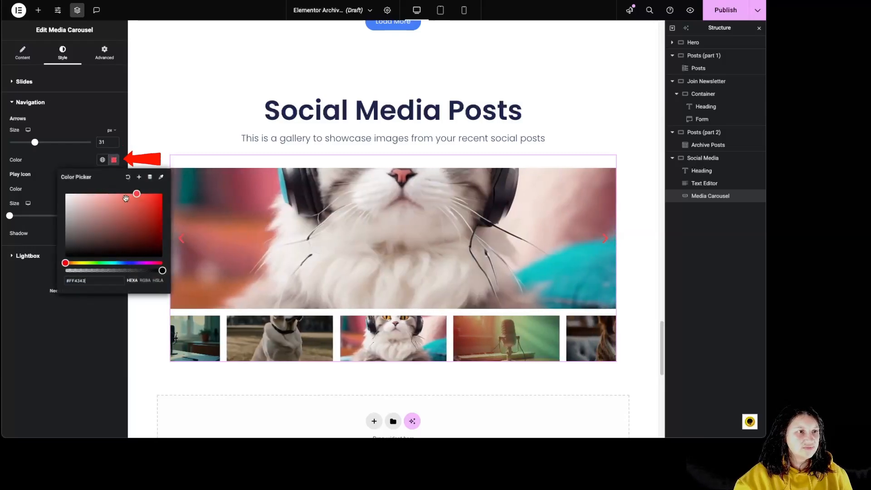
{"action": "left_click_drag", "start_coordinate": [131, 196], "coordinate": [117, 198]}
{"action": "left_click", "coordinate": [51, 177]}
Set the play icon's colour to light red and view the lightbox style options
{"action": "left_click", "coordinate": [113, 193]}
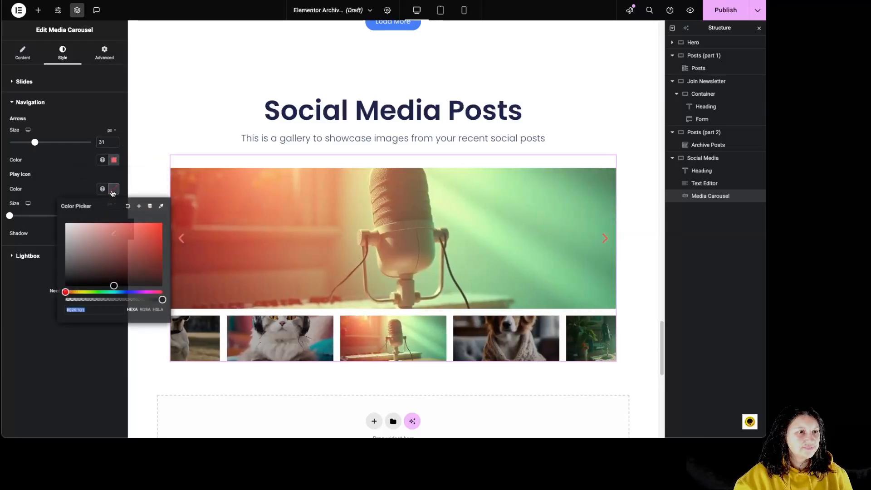
{"action": "left_click", "coordinate": [115, 230]}
{"action": "left_click", "coordinate": [53, 164]}
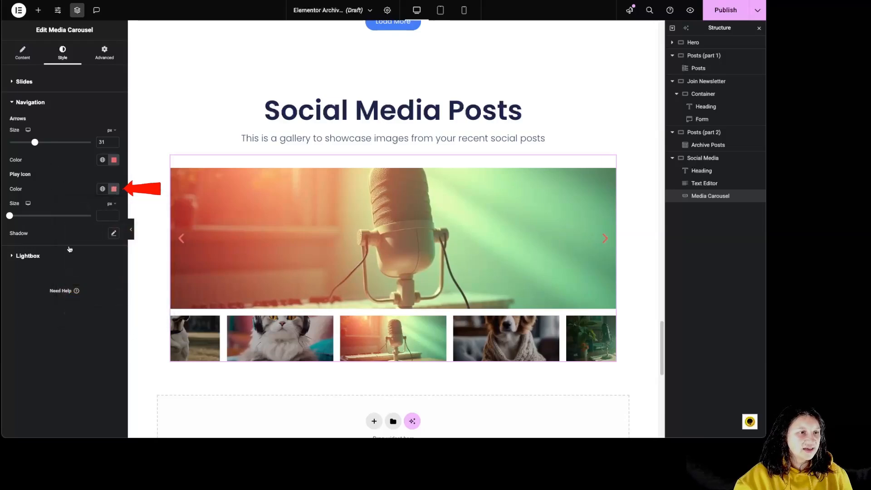
{"action": "left_click", "coordinate": [28, 257]}
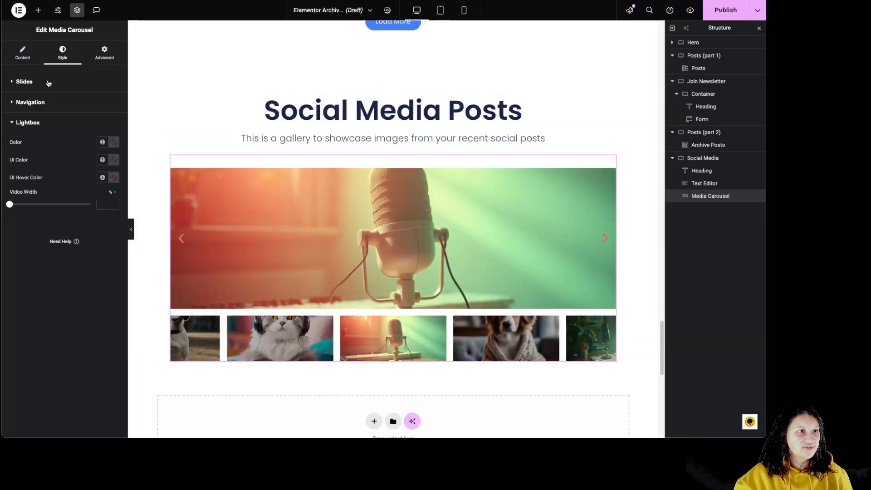
Link slide Item #1 to its media file and open that slide's image in the lightbox
{"action": "left_click", "coordinate": [23, 53]}
{"action": "left_click", "coordinate": [28, 152]}
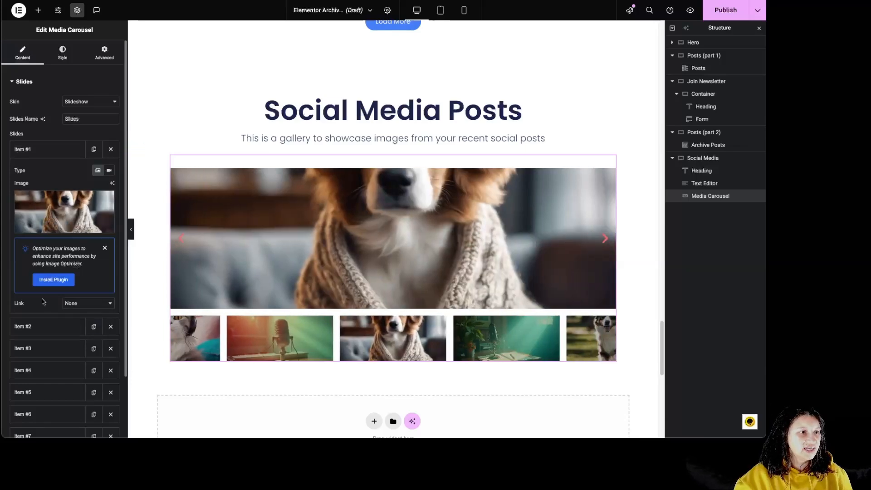
{"action": "left_click", "coordinate": [82, 304]}
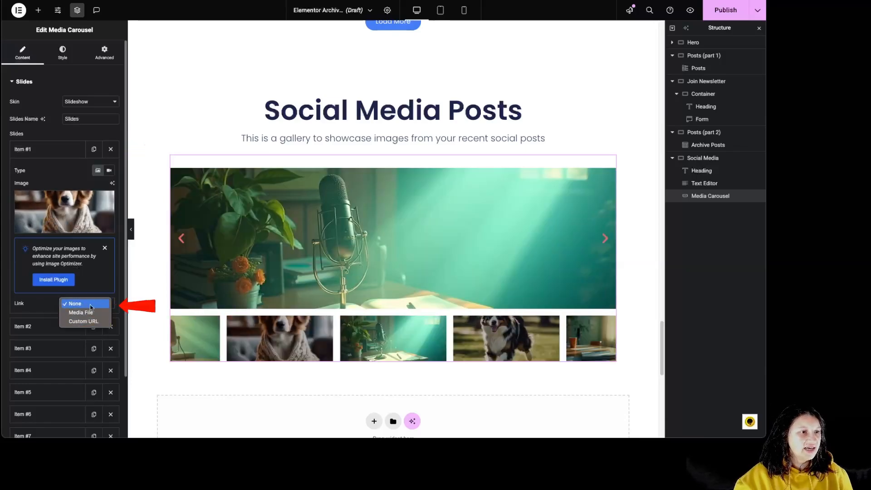
{"action": "left_click", "coordinate": [86, 313]}
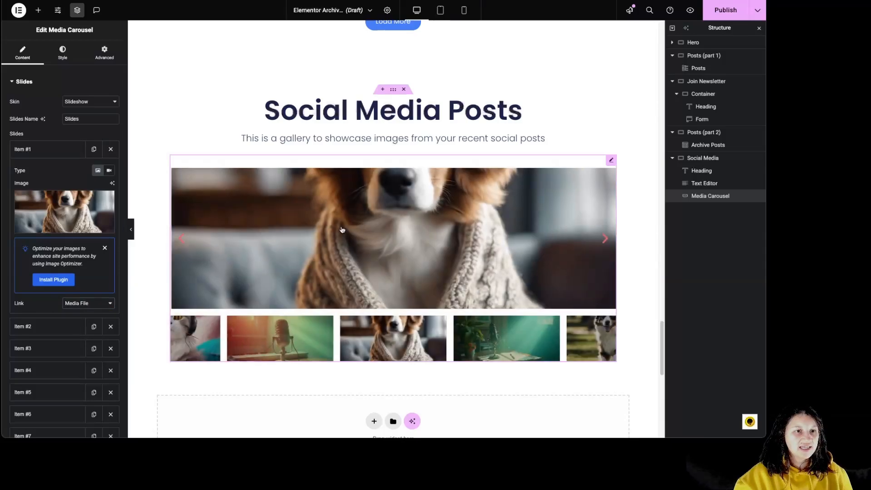
{"action": "left_click", "coordinate": [340, 229]}
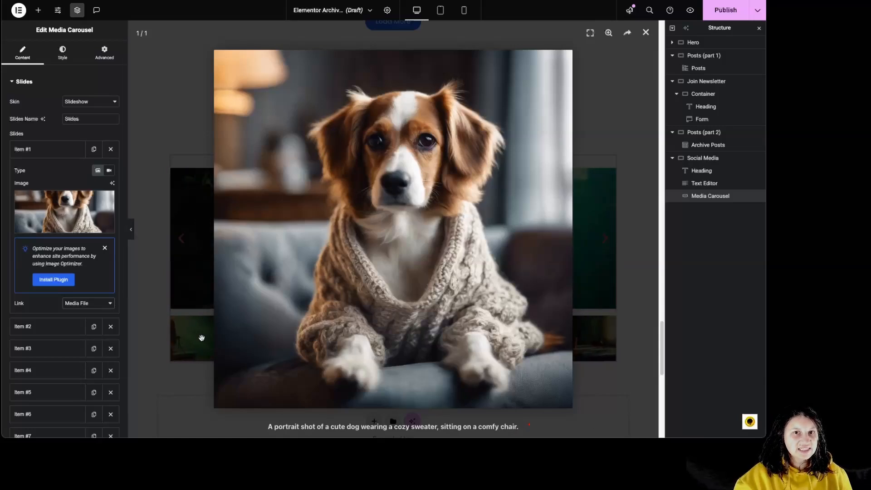
Clear the title of slide Item #1's image in the media library, reselect the image and reopen it in the lightbox
{"action": "left_click", "coordinate": [54, 208]}
{"action": "left_click", "coordinate": [705, 190]}
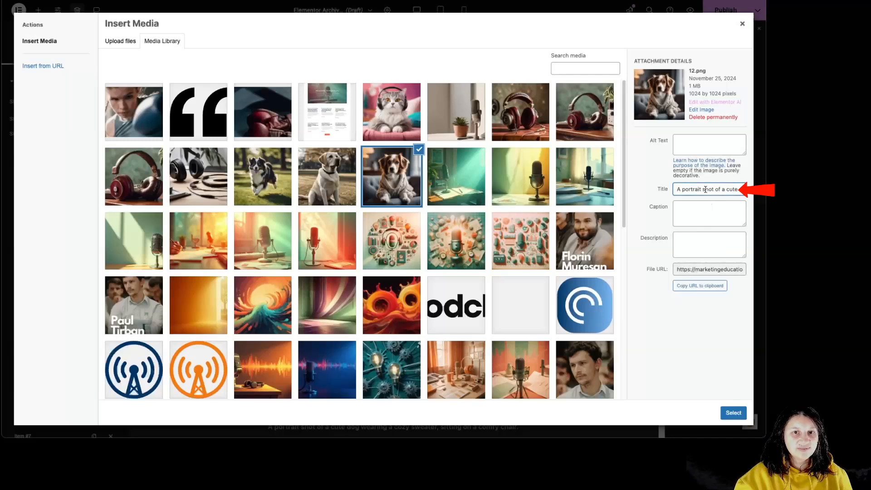
{"action": "key", "text": "ctrl+a"}
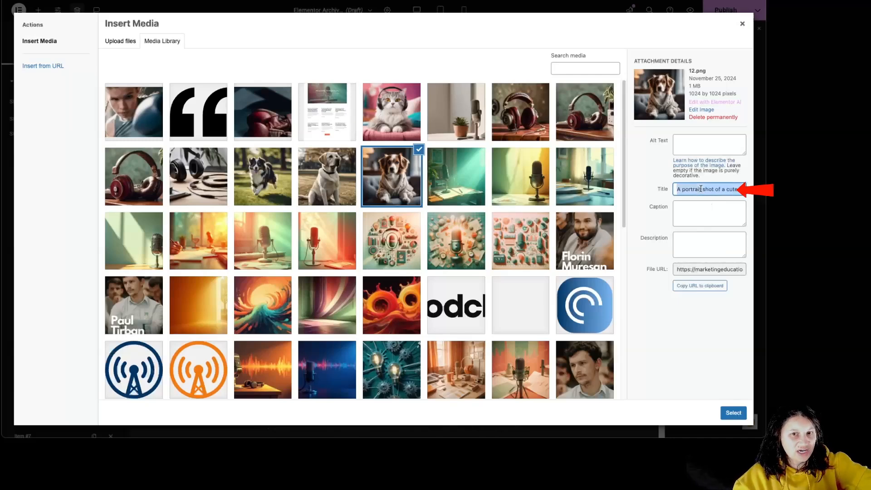
{"action": "key", "text": "BackSpace"}
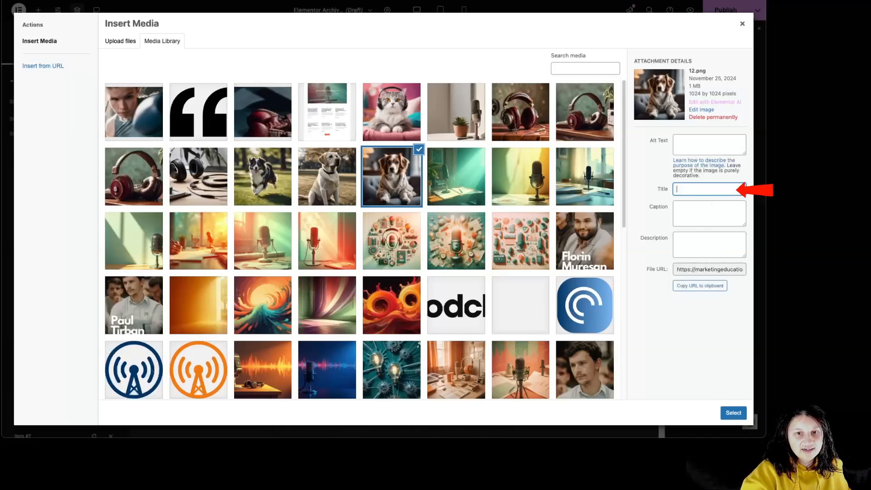
{"action": "left_click", "coordinate": [725, 413]}
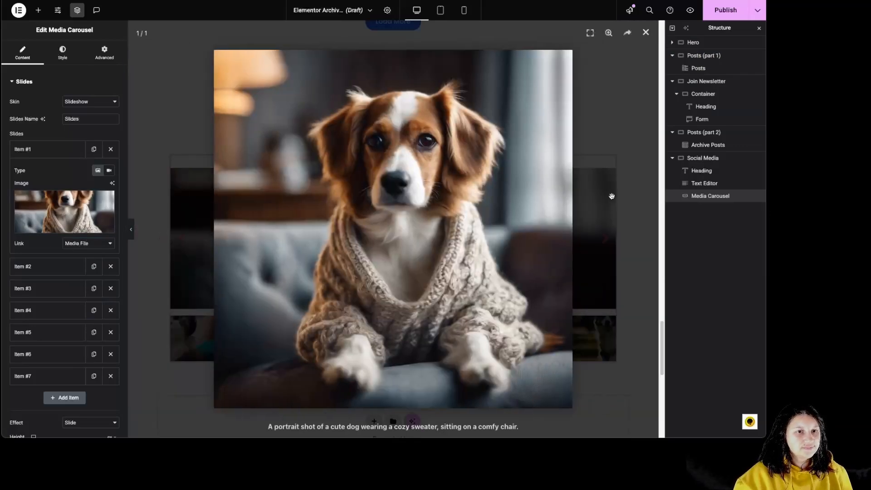
{"action": "left_click", "coordinate": [612, 195]}
{"action": "left_click", "coordinate": [450, 285]}
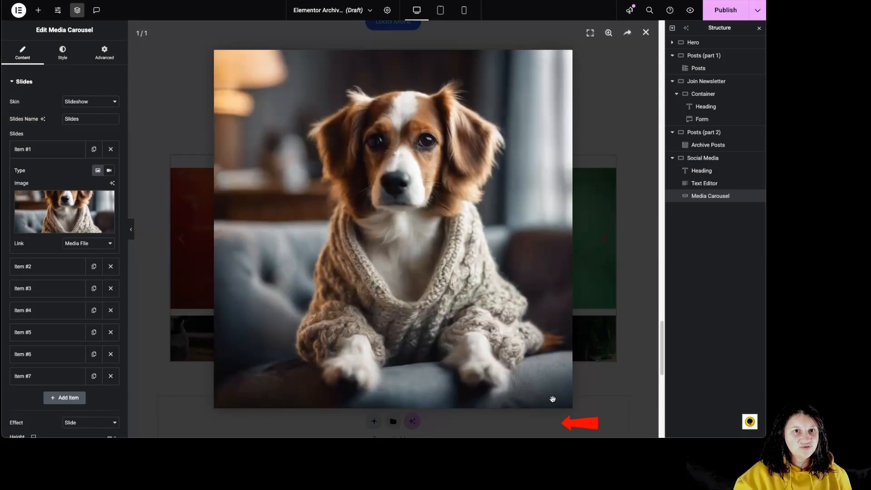
Set the lightbox's background colour to a semi-transparent light red and its video width to 77%, and close the lightbox
{"action": "left_click", "coordinate": [62, 53]}
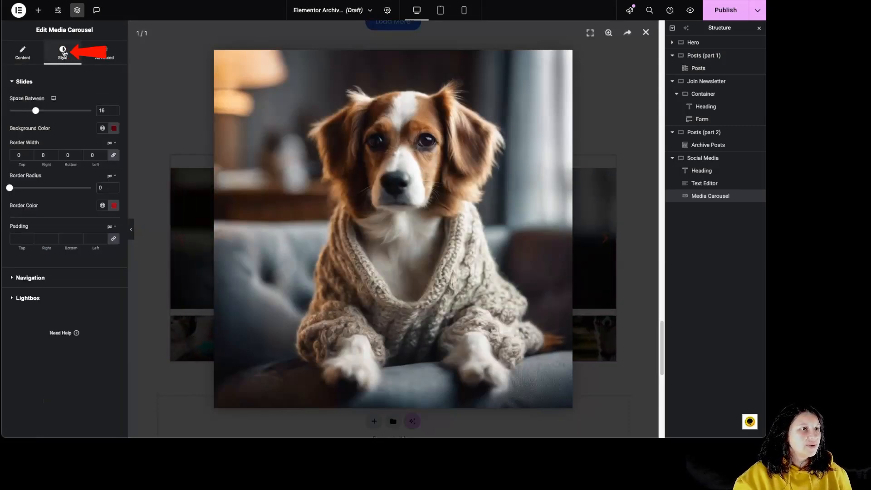
{"action": "left_click", "coordinate": [26, 297]}
{"action": "left_click", "coordinate": [114, 143]}
{"action": "left_click", "coordinate": [127, 179]}
{"action": "mouse_move", "coordinate": [127, 179]}
{"action": "left_mouse_down"}
{"action": "mouse_move", "coordinate": [101, 185]}
{"action": "mouse_move", "coordinate": [101, 193]}
{"action": "mouse_move", "coordinate": [130, 214]}
{"action": "mouse_move", "coordinate": [96, 193]}
{"action": "mouse_move", "coordinate": [119, 199]}
{"action": "left_mouse_up"}
{"action": "left_click_drag", "start_coordinate": [133, 252], "coordinate": [104, 253]}
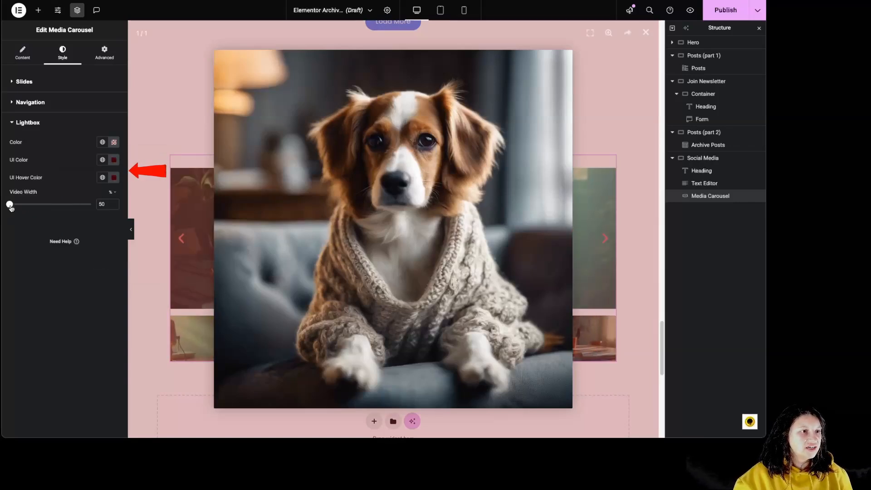
{"action": "left_click_drag", "start_coordinate": [10, 204], "coordinate": [40, 207]}
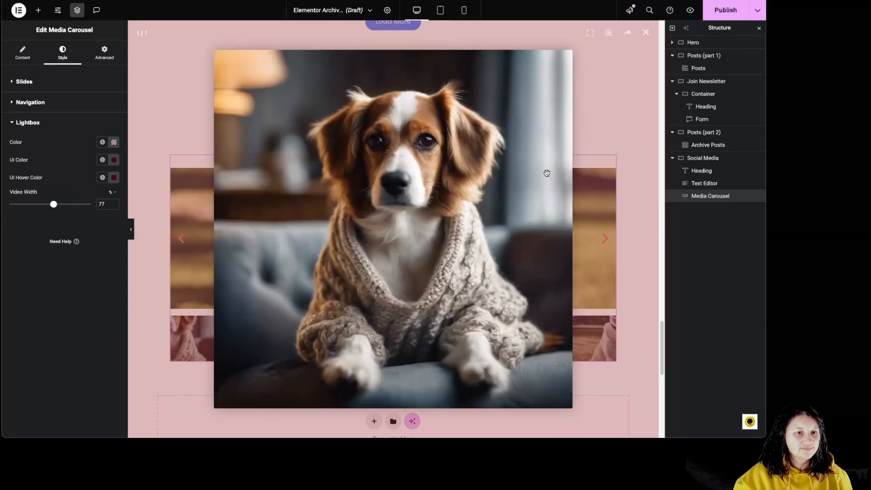
{"action": "left_click", "coordinate": [645, 32]}
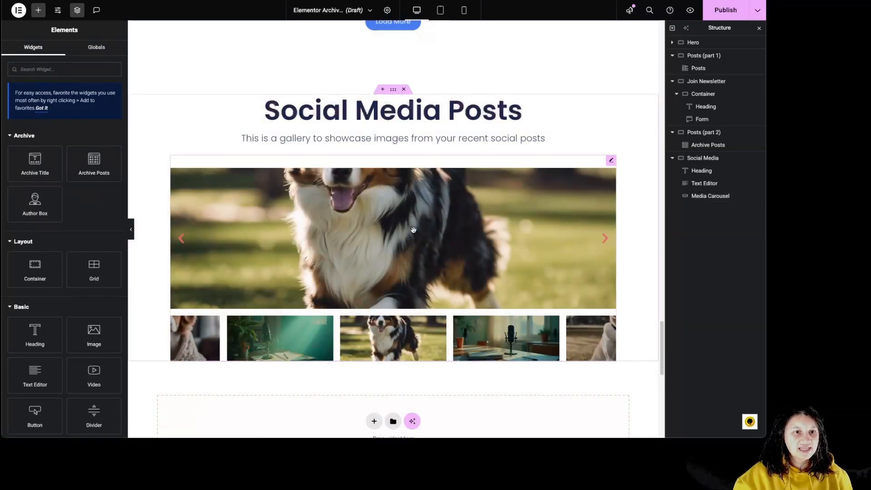
Link the carousel slides Item #2 and Item #3 to their media files
{"action": "left_click", "coordinate": [311, 205]}
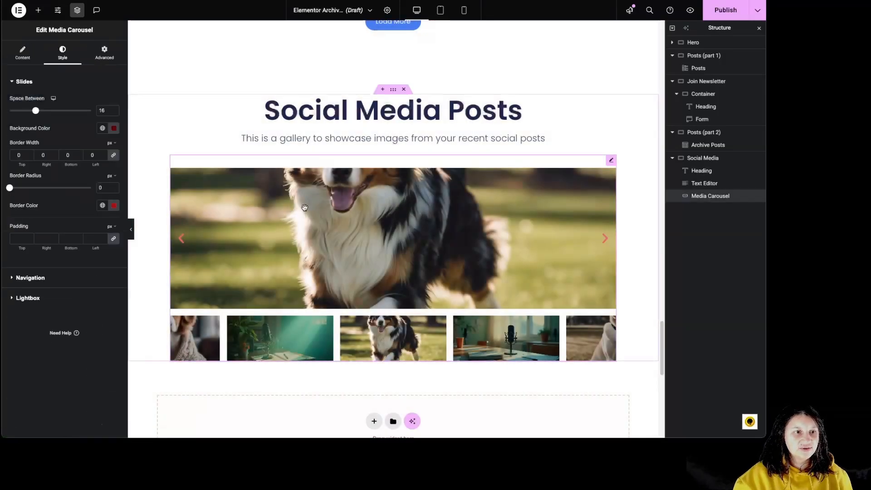
{"action": "left_click", "coordinate": [22, 53]}
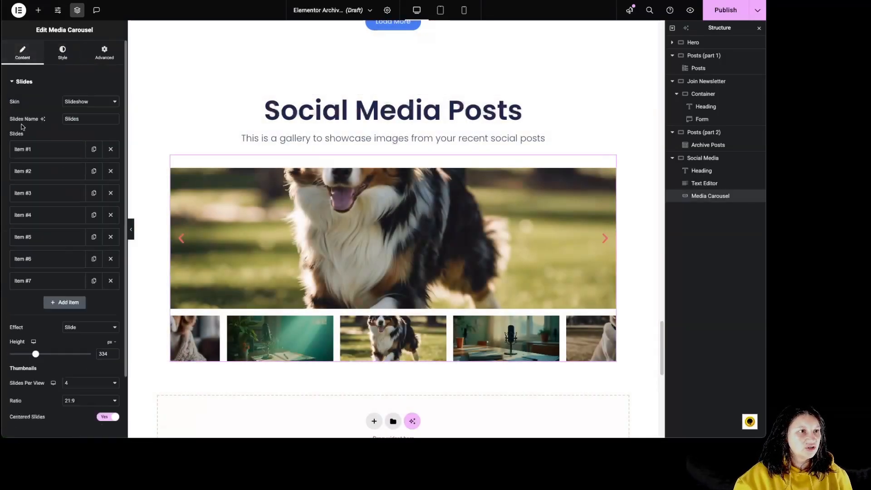
{"action": "left_click", "coordinate": [27, 172]}
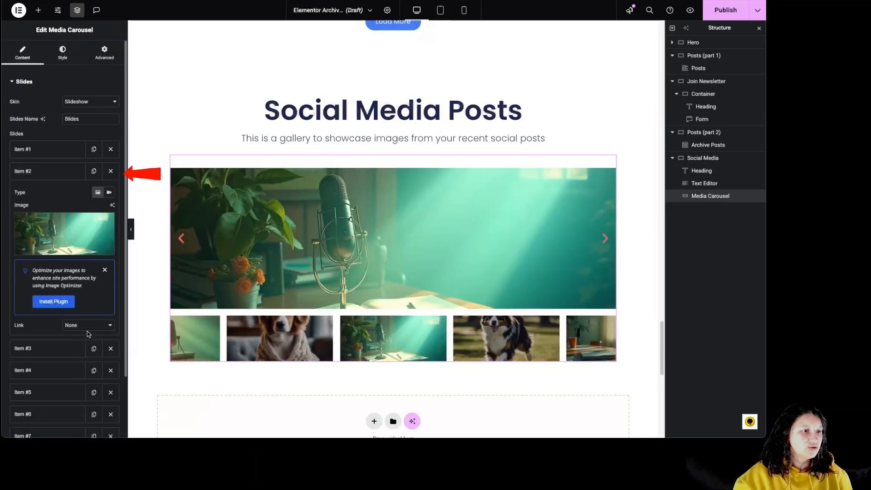
{"action": "left_click", "coordinate": [83, 326]}
{"action": "left_click", "coordinate": [86, 333]}
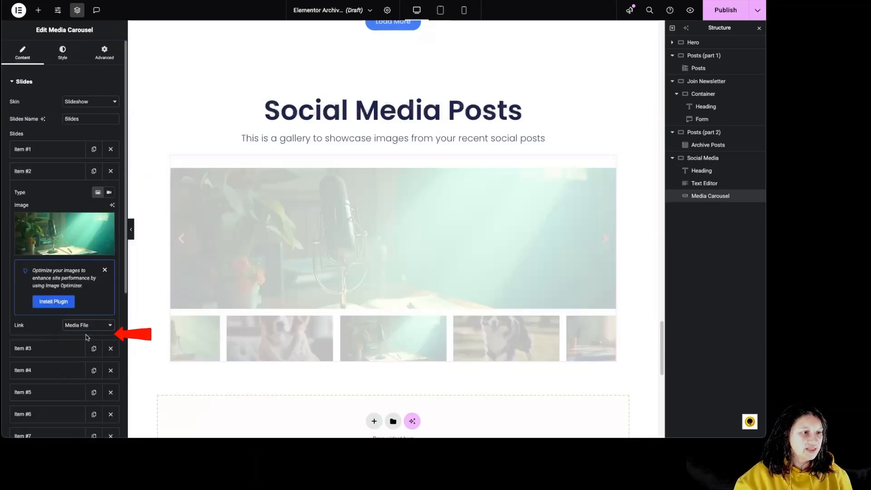
{"action": "left_click", "coordinate": [67, 349]}
{"action": "left_click", "coordinate": [77, 348]}
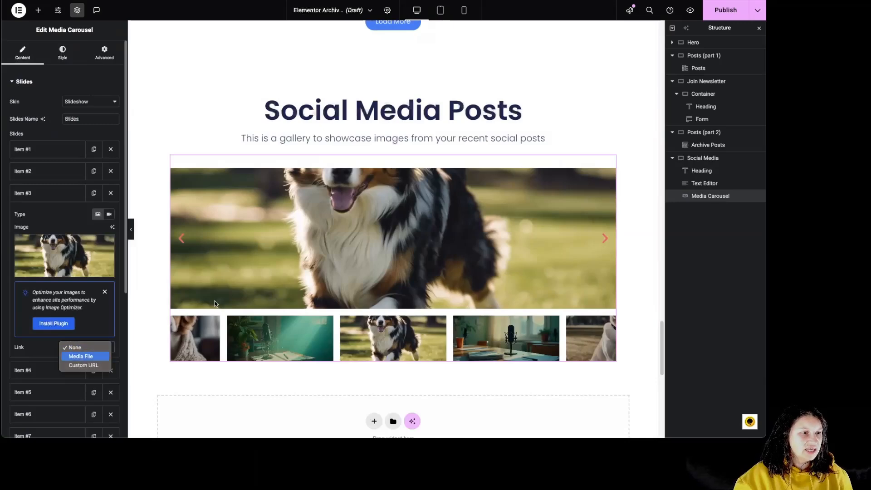
{"action": "key", "text": "Return"}
Open slide Item #3's image in the lightbox, browse back through the linked images and close the lightbox
{"action": "left_click", "coordinate": [372, 231]}
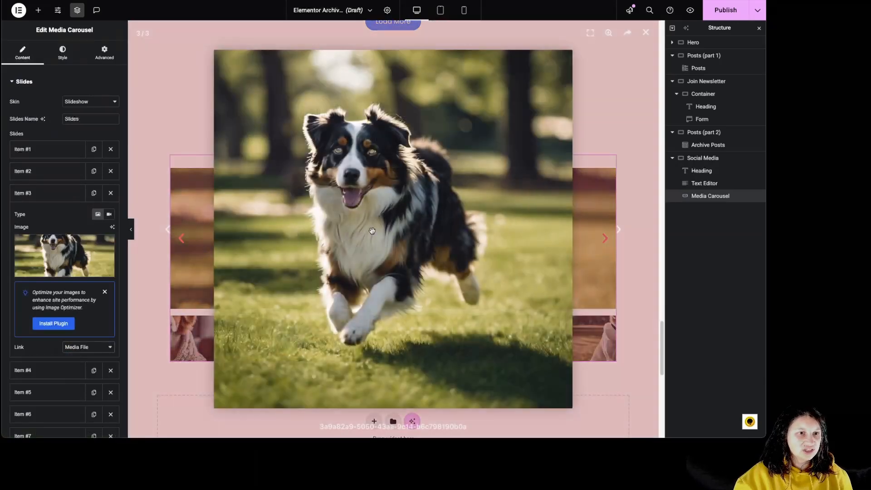
{"action": "left_click", "coordinate": [169, 229]}
{"action": "left_click", "coordinate": [170, 233]}
{"action": "left_click", "coordinate": [168, 233]}
{"action": "left_click", "coordinate": [169, 232]}
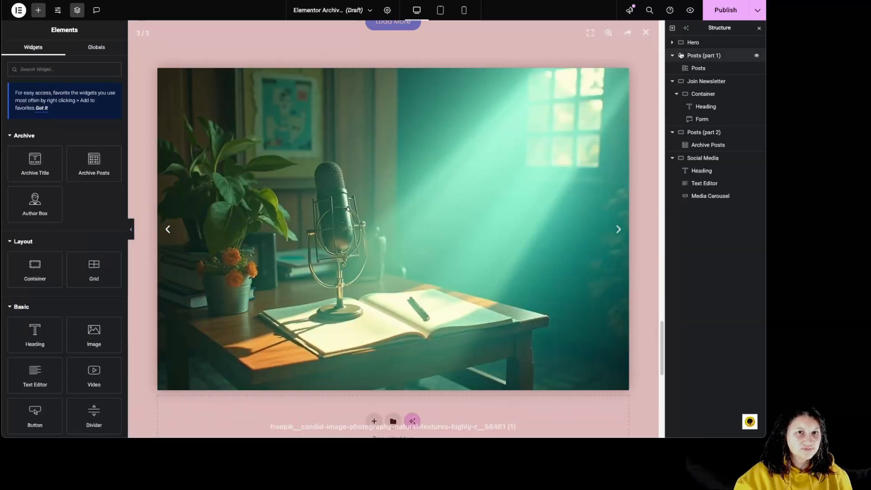
{"action": "left_click", "coordinate": [646, 32]}
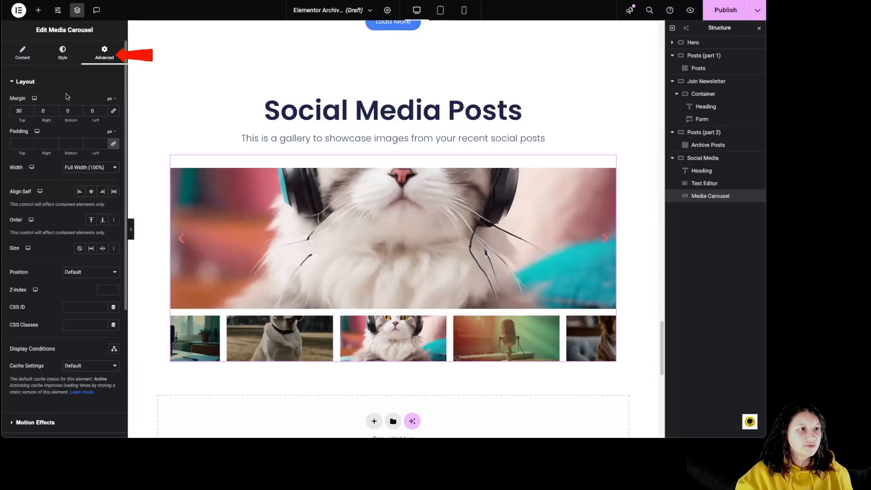
Generate custom CSS for the carousel with AI using the prompt "image possition top center", insert it and check another slide
{"action": "scroll", "coordinate": [27, 381], "scroll_direction": "down", "scroll_amount": 5}
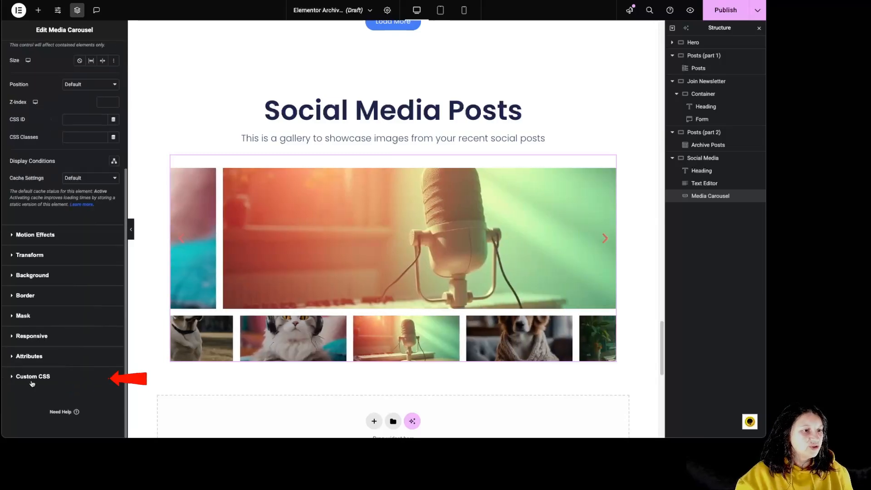
{"action": "left_click", "coordinate": [33, 377]}
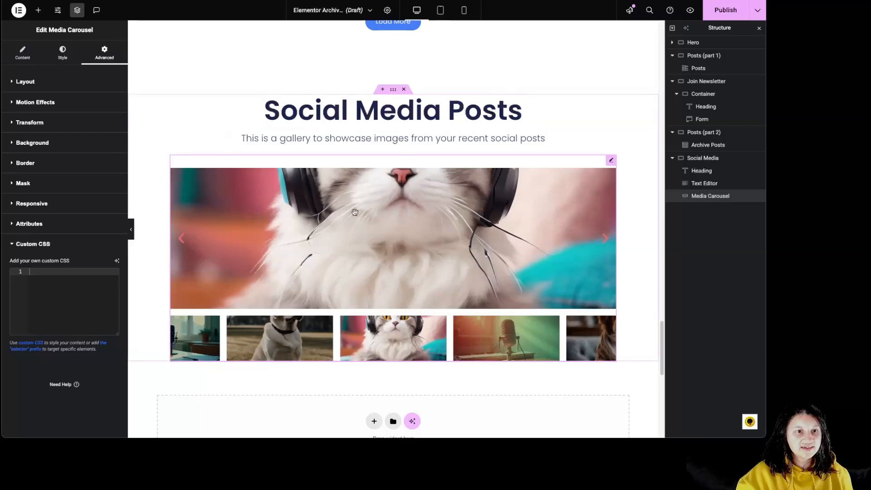
{"action": "left_click", "coordinate": [116, 261]}
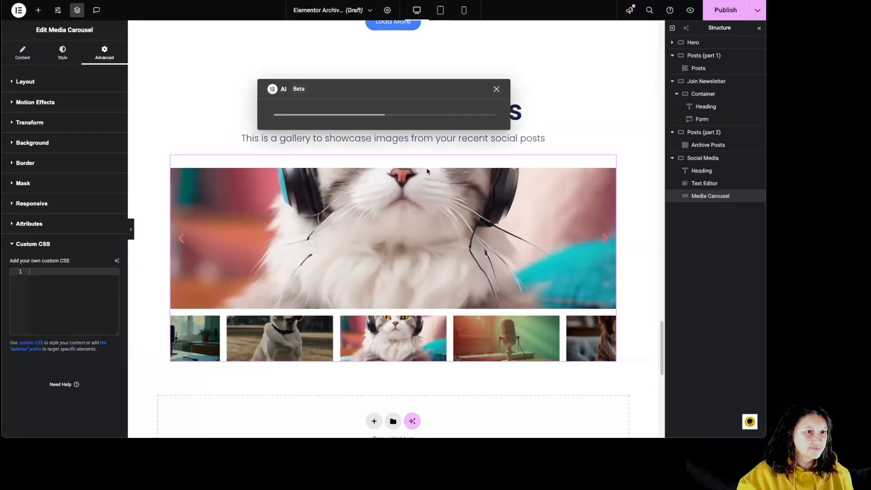
{"action": "type", "text": "ima"}
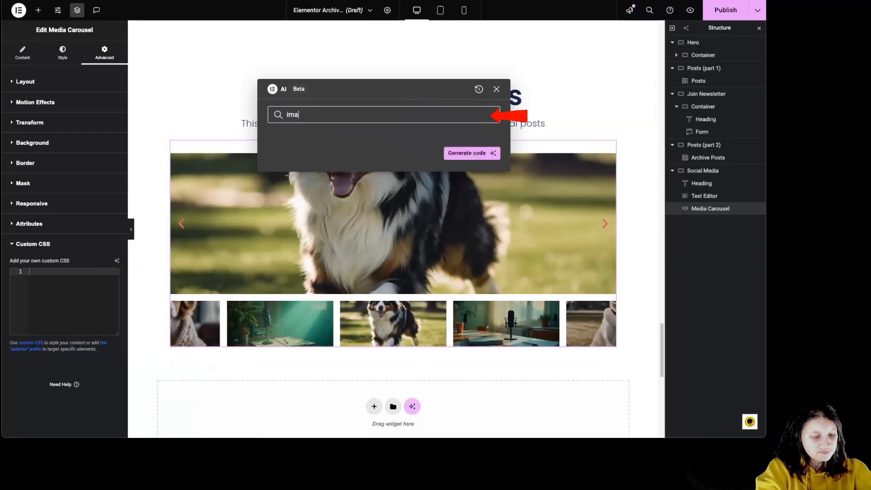
{"action": "type", "text": "ge possition "}
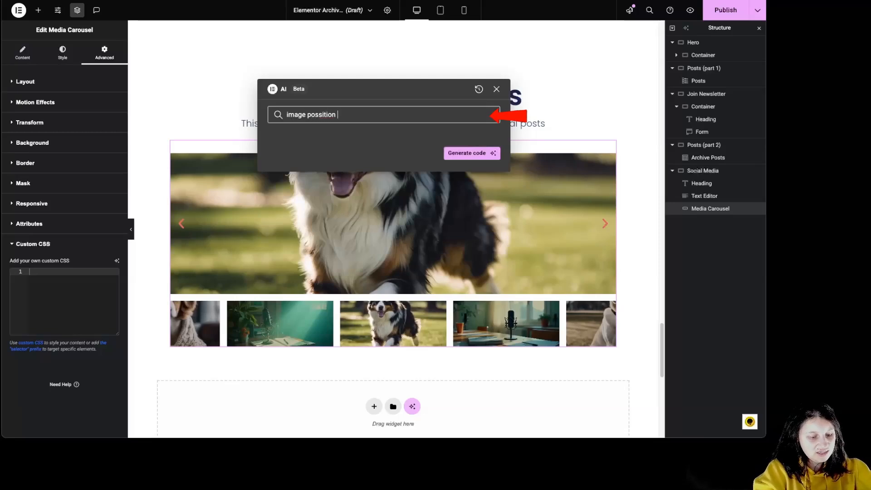
{"action": "type", "text": "top center"}
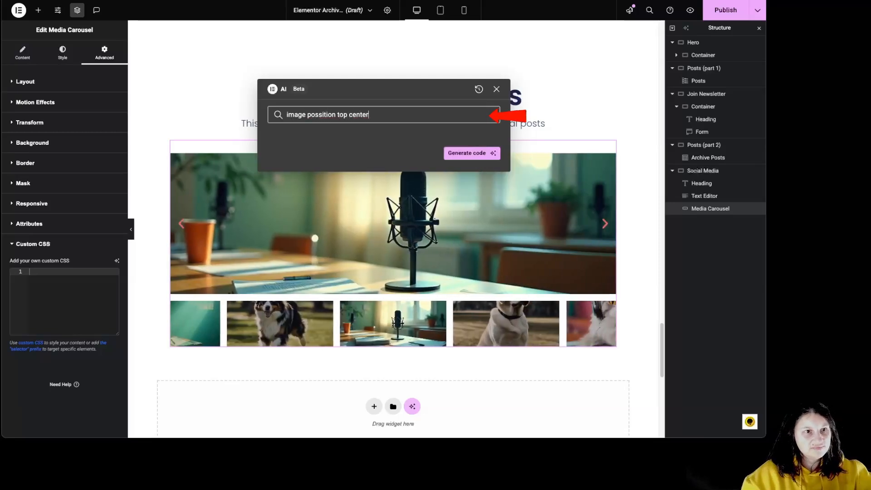
{"action": "left_click", "coordinate": [470, 153]}
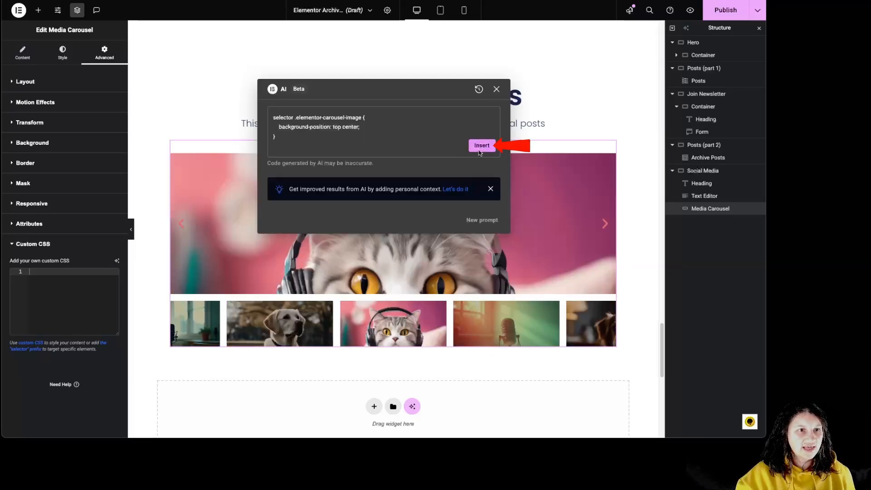
{"action": "left_click", "coordinate": [480, 146]}
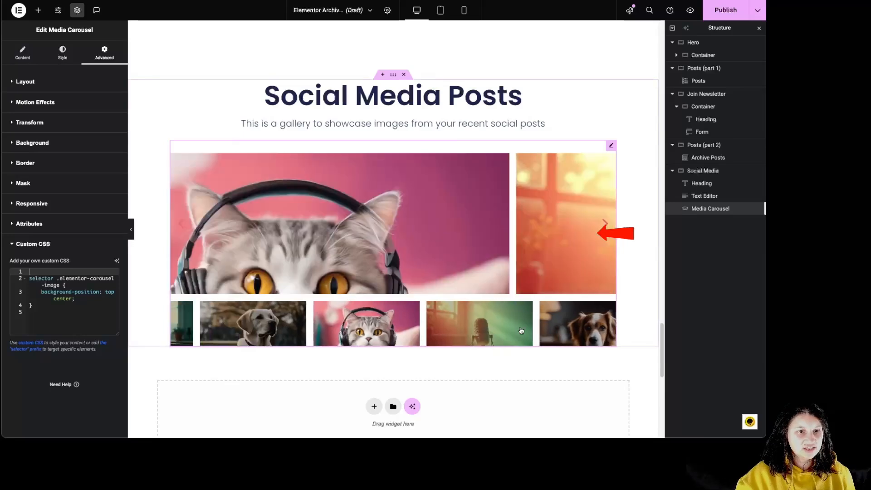
{"action": "left_click", "coordinate": [318, 326]}
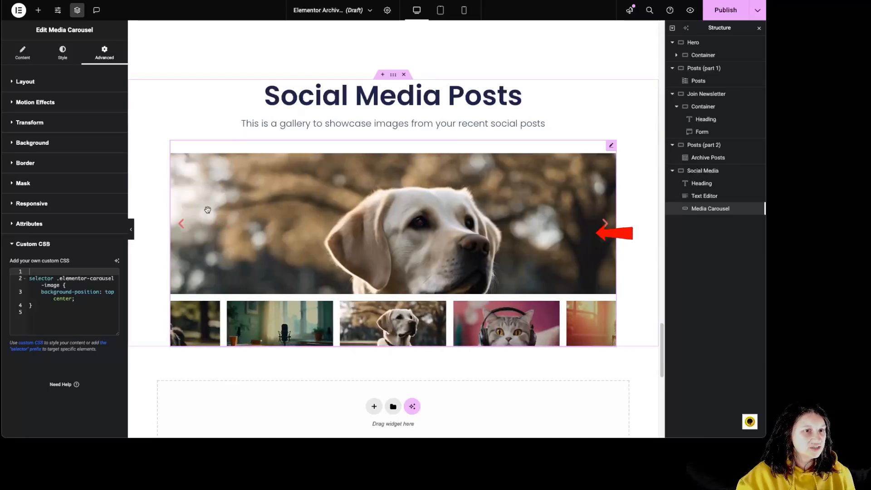
Set the slideshow's height to 550 px
{"action": "left_click", "coordinate": [28, 59]}
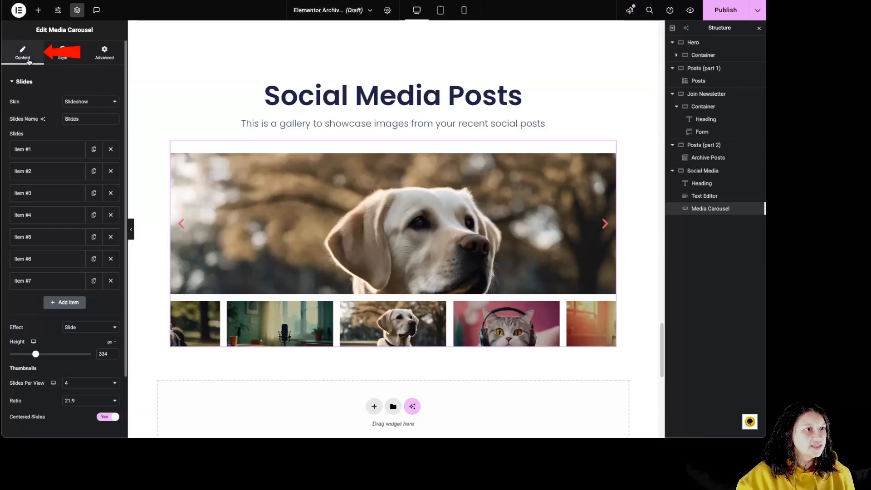
{"action": "left_click_drag", "start_coordinate": [35, 354], "coordinate": [54, 354]}
{"action": "scroll", "coordinate": [136, 141], "scroll_direction": "down", "scroll_amount": 1}
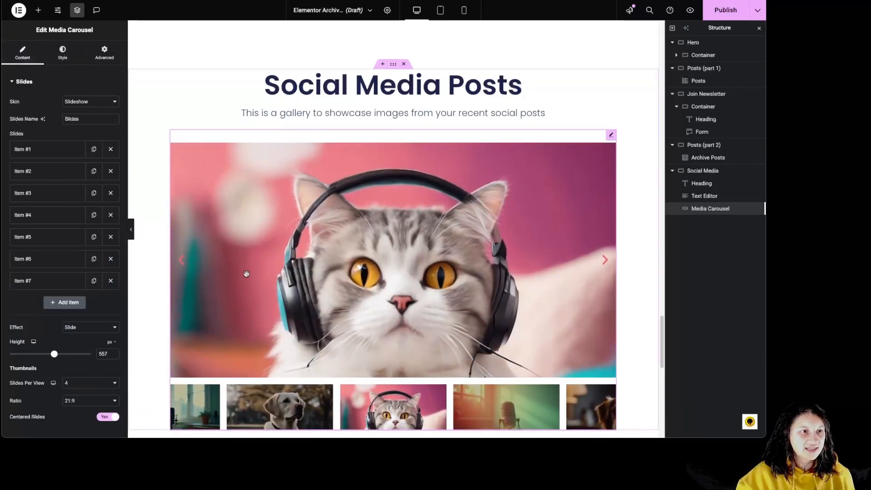
Change the Media Carousel's skin to Carousel
{"action": "left_click", "coordinate": [81, 101]}
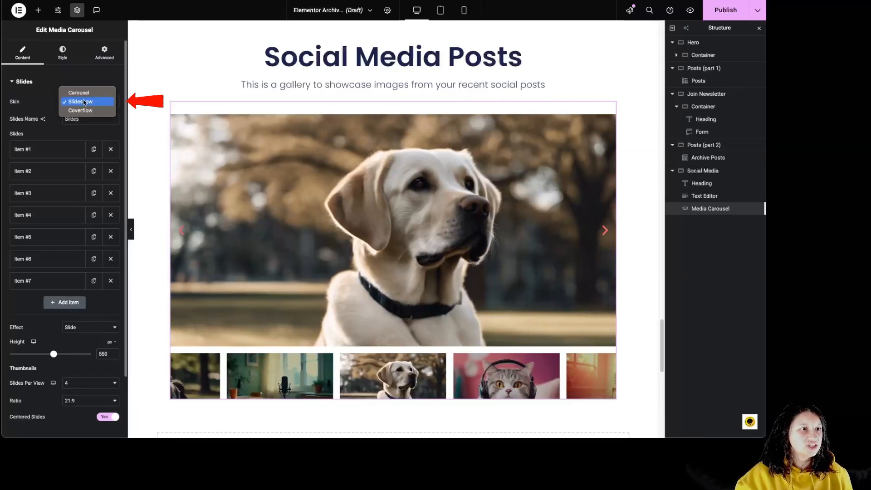
{"action": "left_click", "coordinate": [83, 93]}
{"action": "scroll", "coordinate": [565, 328], "scroll_direction": "up", "scroll_amount": 2}
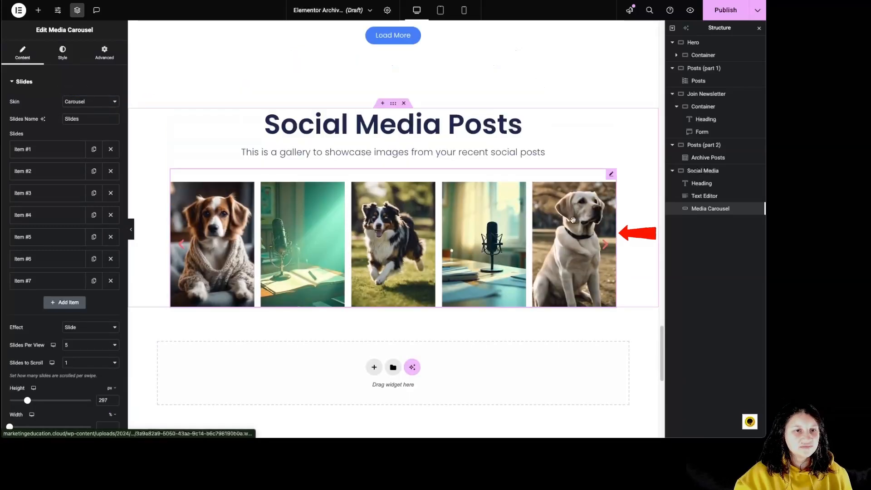